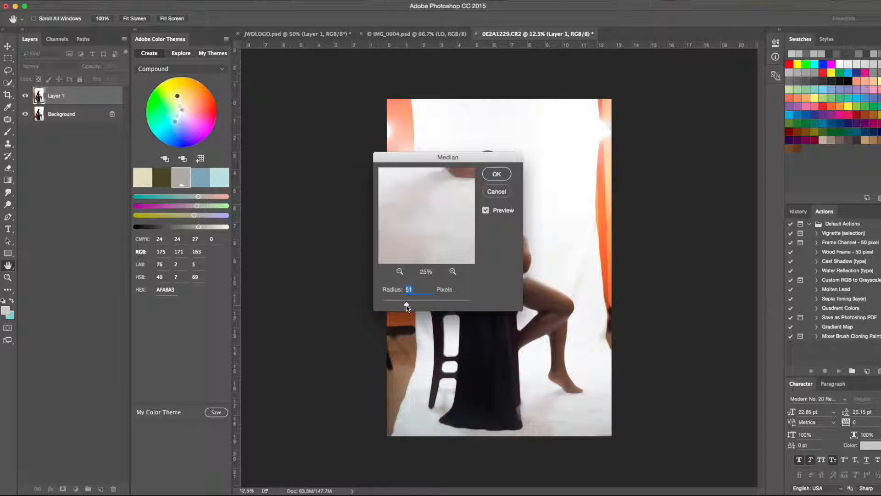
Apply the Median filter with a radius of 51 pixels to Layer 1, checking the chair and dress hem in the preview.
left_click_drag(427, 227, 464, 240)
left_click_drag(393, 250, 437, 244)
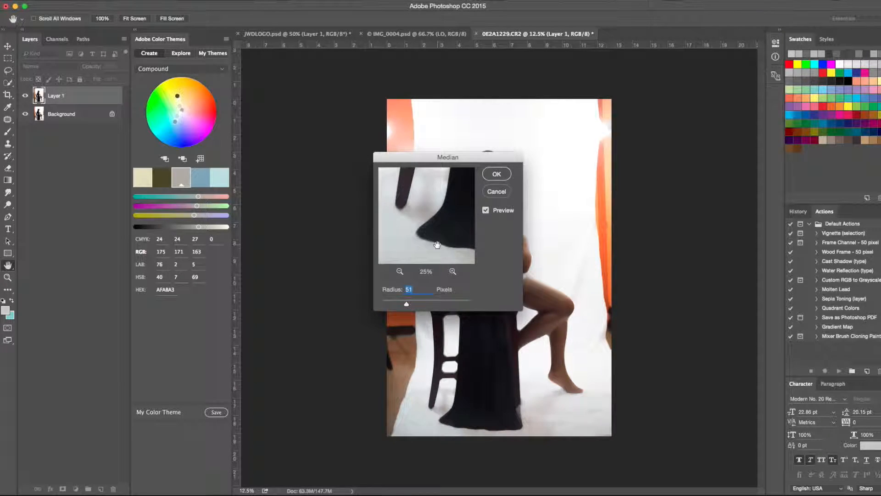
left_click_drag(435, 201, 413, 171)
left_click_drag(401, 255, 429, 205)
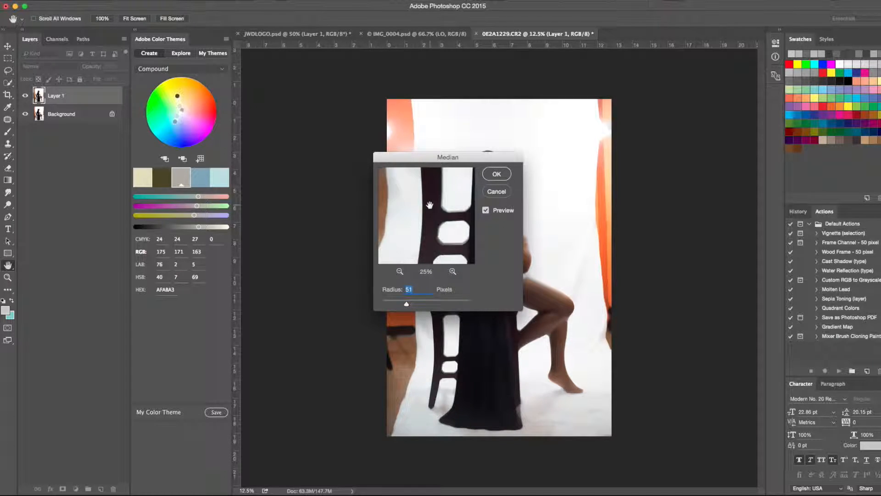
left_click(497, 173)
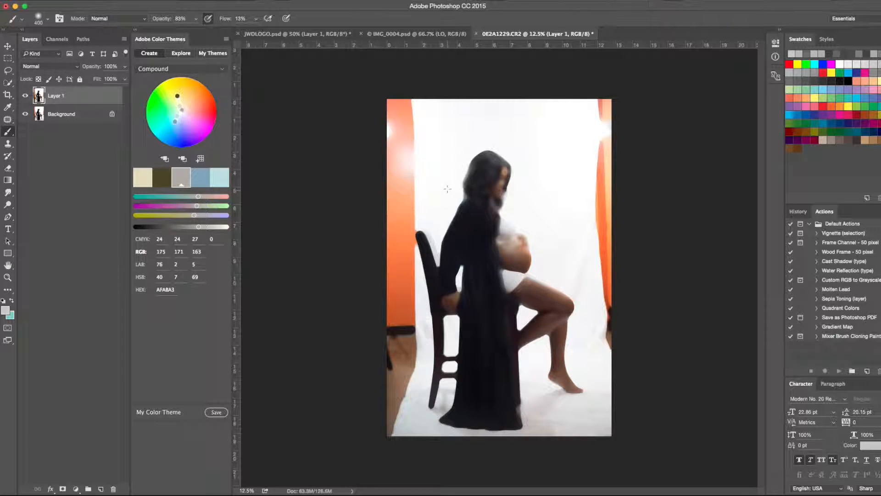
Set the painting cursor to Normal Brush Tip in the cursor preferences.
left_click(50, 2)
mouse_move(59, 26)
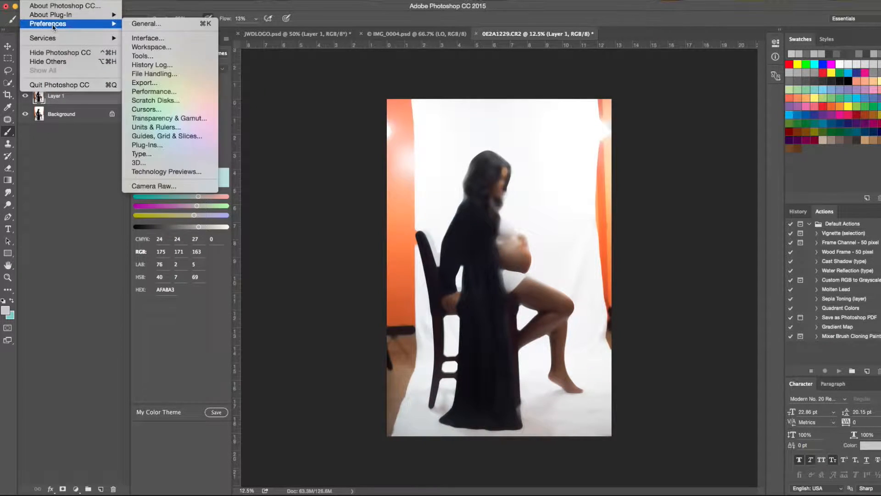
left_click(143, 107)
left_click(331, 179)
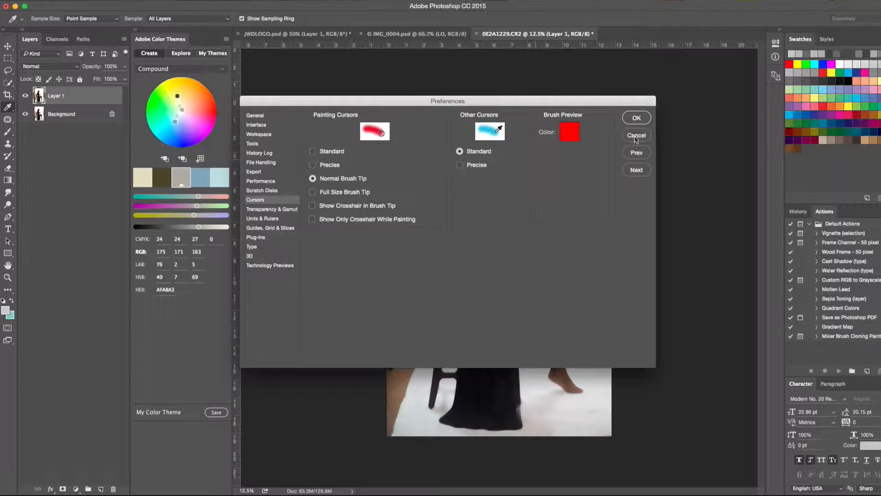
left_click(636, 117)
Add a black mask hiding all of Layer 1 and ready the Brush with the default white foreground colour.
key("b")
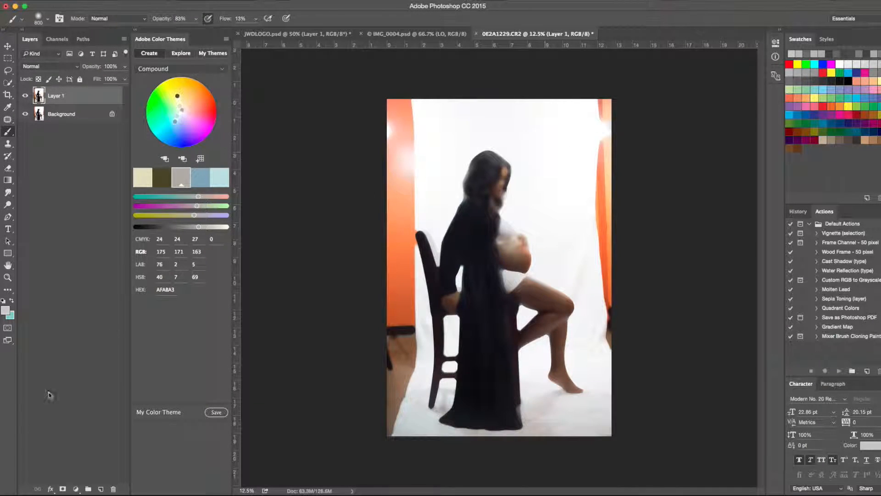
left_click(63, 490, "alt")
key("d")
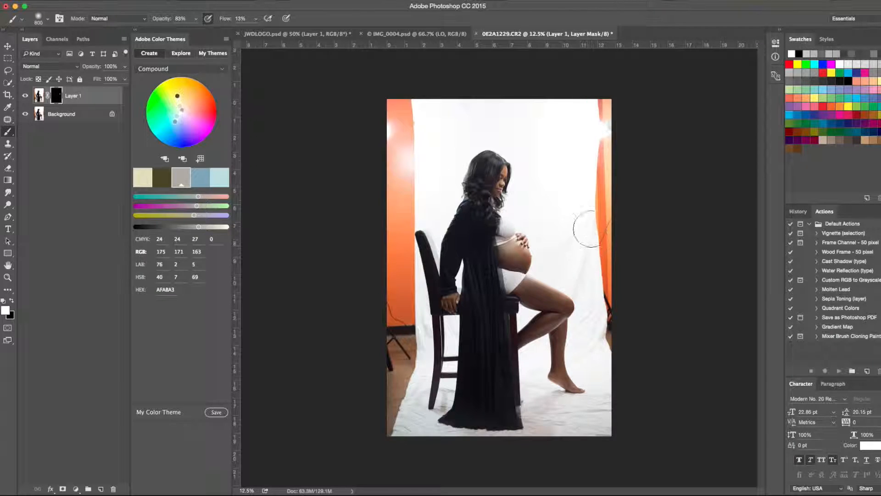
Paint white on the mask at 100% opacity and flow over the backdrop creases beside the woman's belly and knee.
left_click_drag(164, 22, 282, 20)
key("super+plus")
key("super+plus")
key("super+plus")
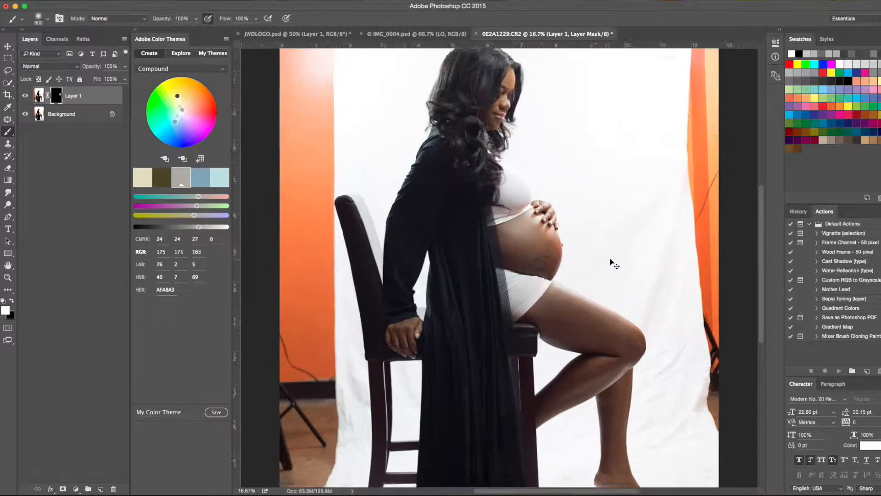
mouse_move(641, 250)
left_mouse_down()
mouse_move(601, 255)
mouse_move(597, 246)
mouse_move(632, 222)
left_mouse_up()
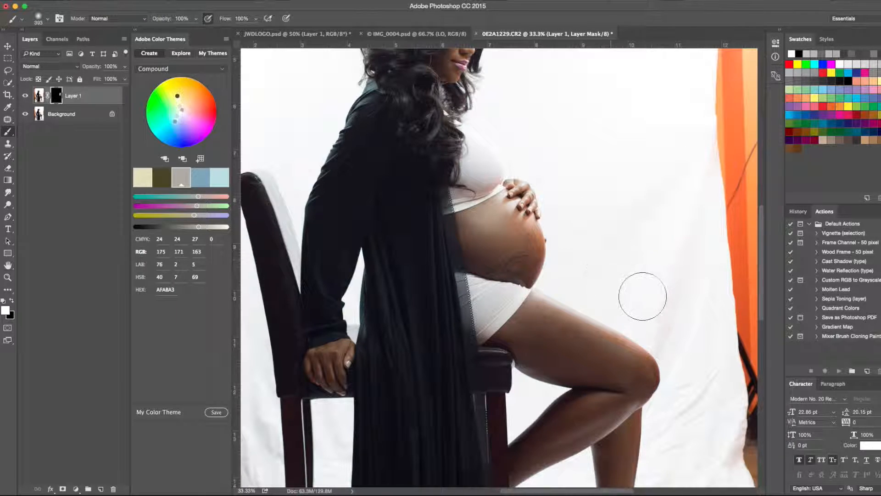
left_click_drag(691, 297, 674, 301)
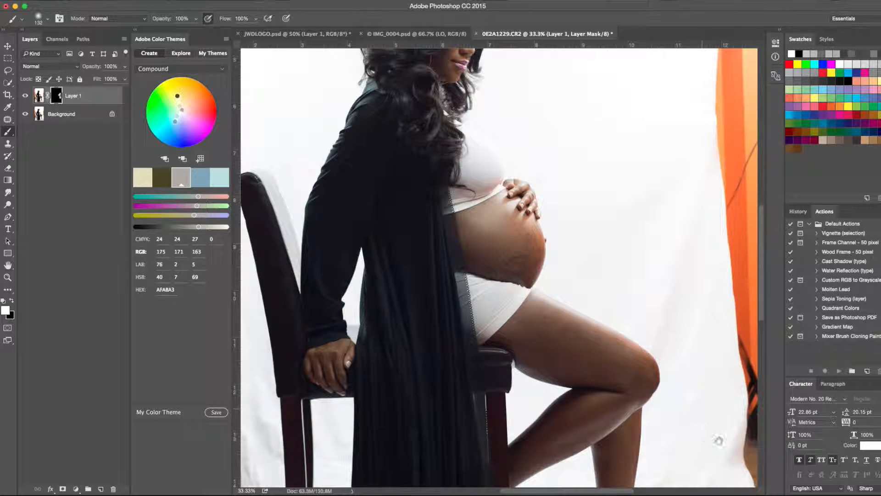
Paint white on Layer 1's mask over the wrinkled backdrop around the legs and the floor below the foot.
left_click_drag(716, 443, 661, 384)
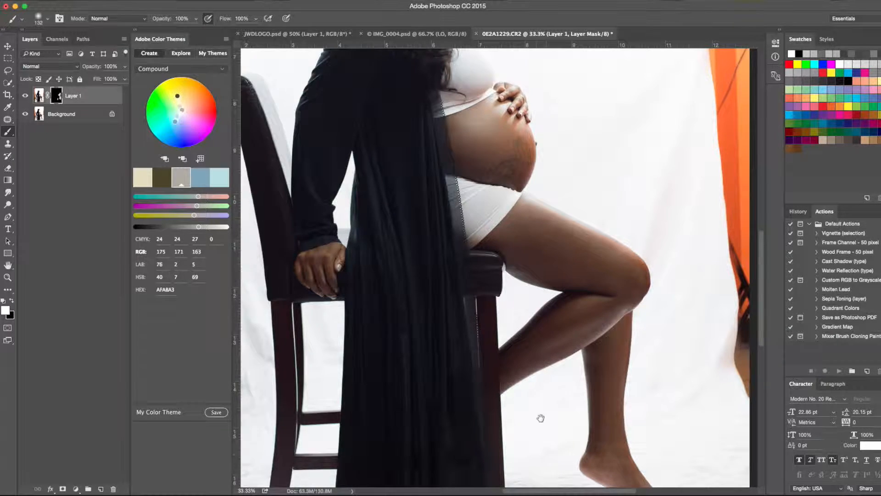
scroll(543, 431, "down", 3)
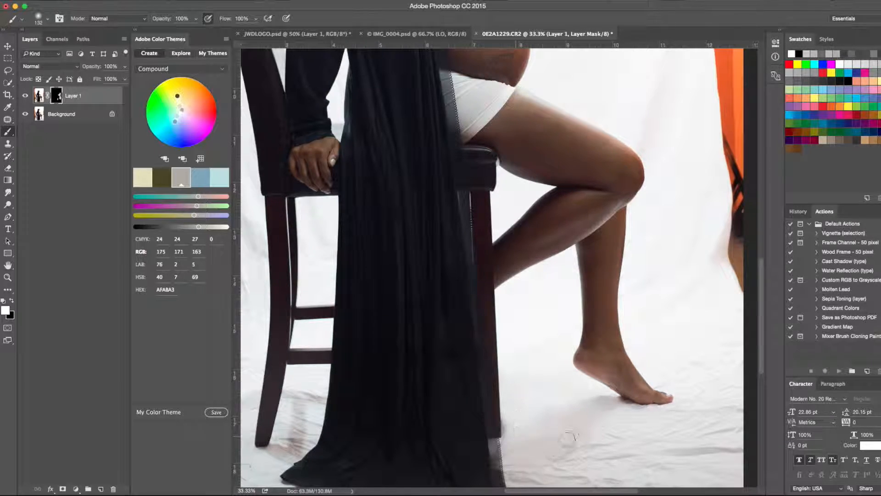
scroll(554, 447, "down", 5)
scroll(554, 447, "right", 3)
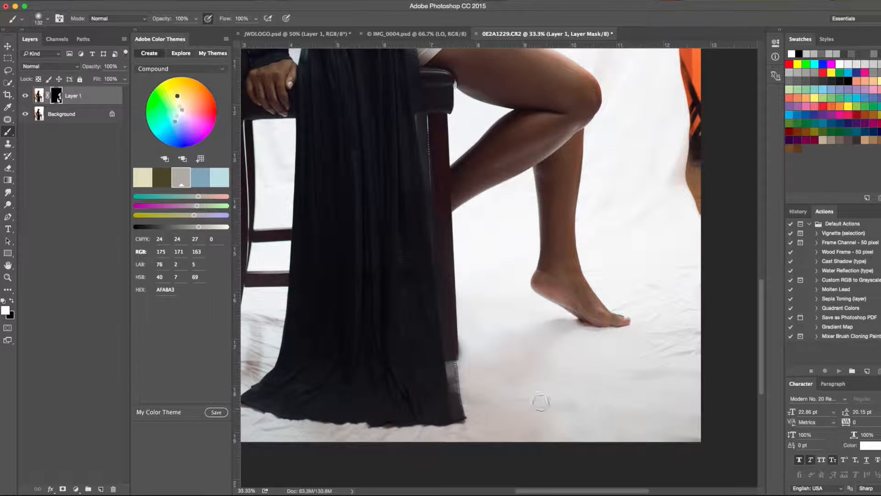
left_click_drag(626, 421, 688, 417)
mouse_move(698, 383)
left_mouse_down()
mouse_move(674, 394)
mouse_move(667, 363)
left_mouse_up()
Smooth the brown floor, stand leg and backdrop folds left of the chair by painting the mask with a 185-pixel white brush.
left_click_drag(497, 416, 586, 319)
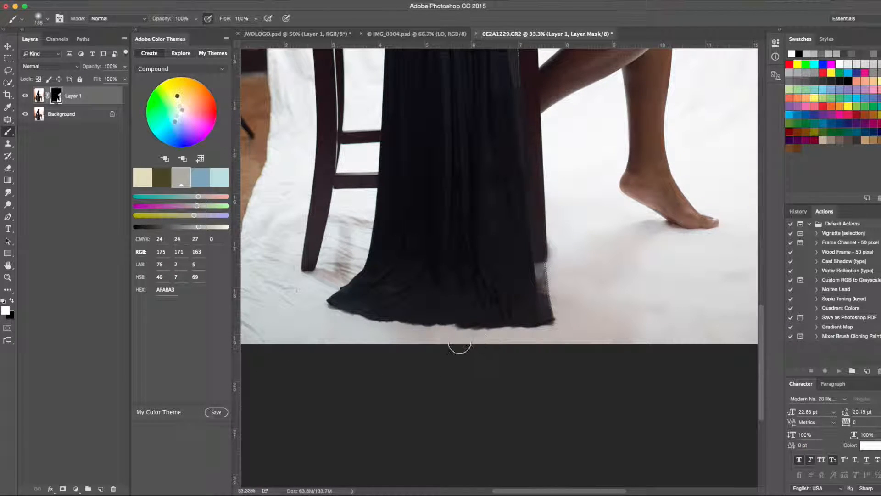
scroll(461, 343, "left", 5)
scroll(460, 343, "up", 1)
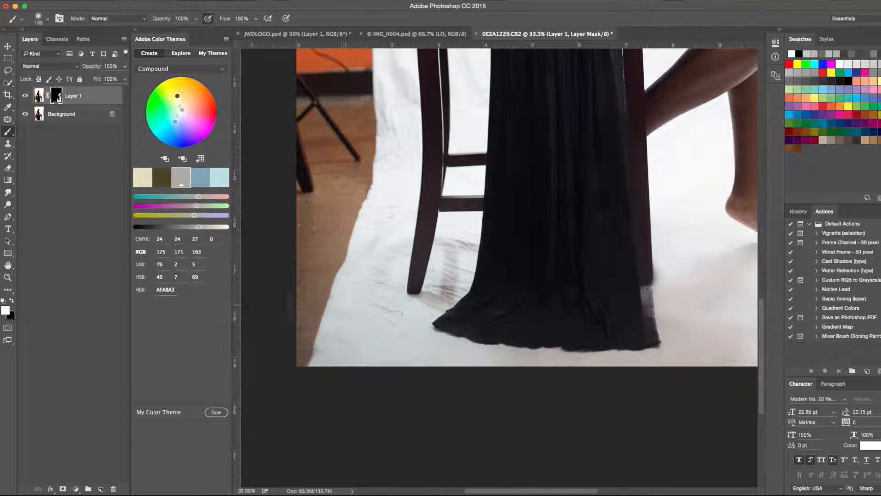
left_click_drag(345, 142, 359, 160)
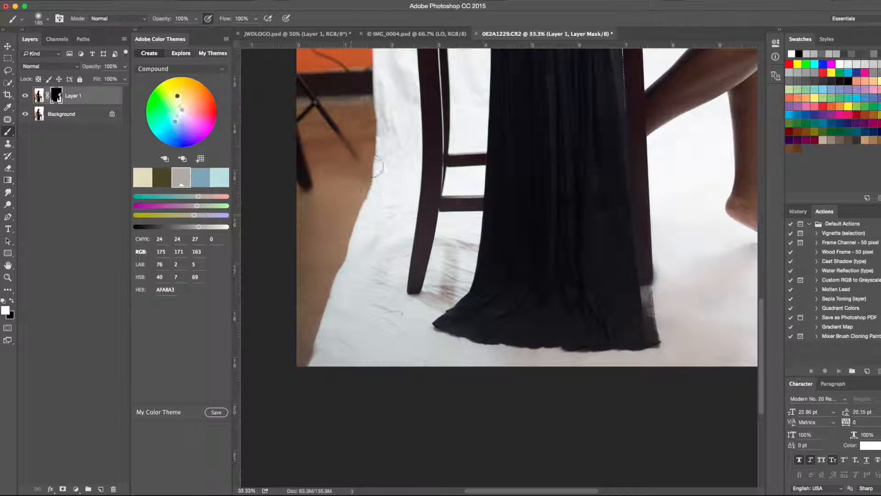
left_click_drag(321, 114, 305, 105)
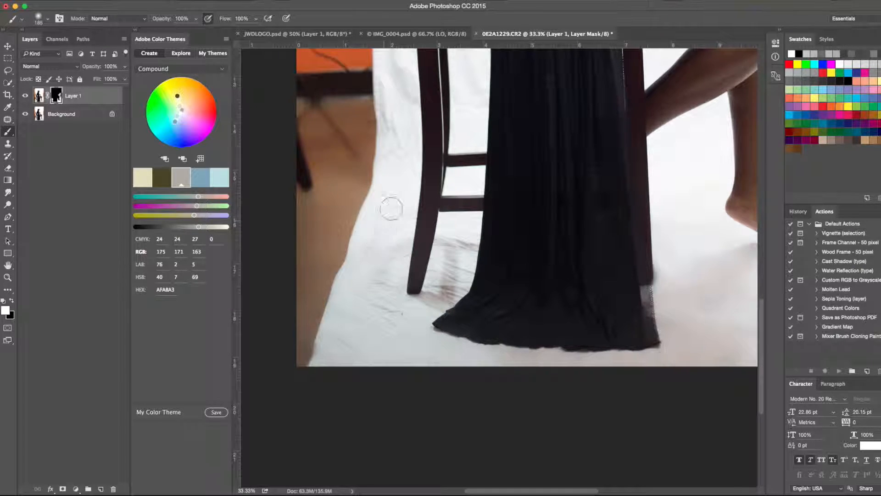
mouse_move(400, 271)
left_mouse_down()
mouse_move(375, 304)
mouse_move(388, 280)
mouse_move(391, 316)
mouse_move(399, 290)
mouse_move(410, 327)
mouse_move(414, 287)
mouse_move(415, 296)
mouse_move(398, 291)
left_mouse_up()
Restore the chair leg's tip with black on the mask, and smooth the folds between leg and dress with white.
key("x")
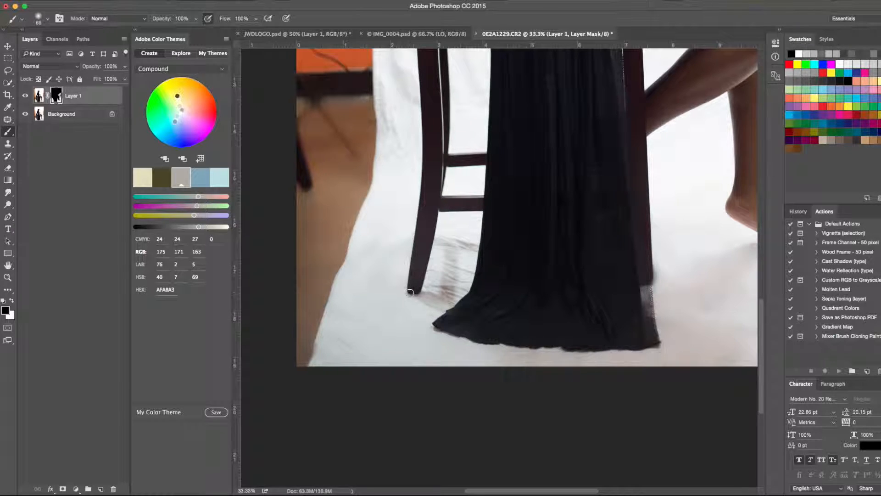
key("x")
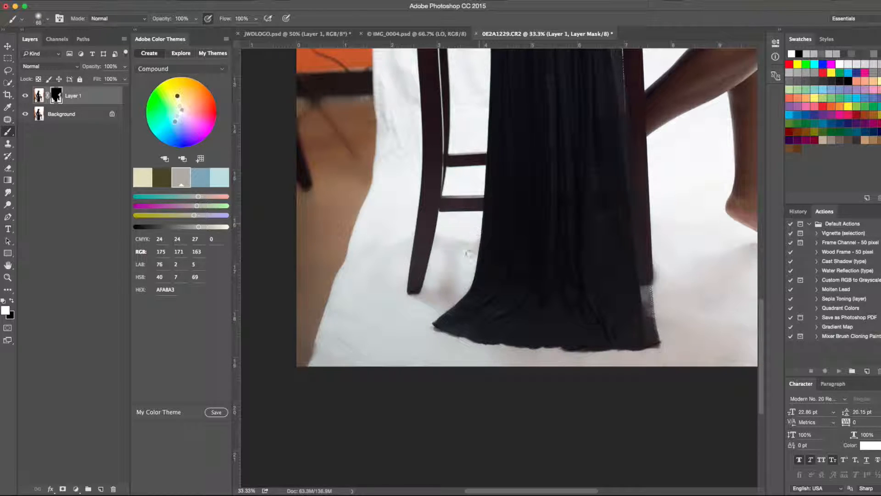
left_click_drag(374, 356, 384, 356)
left_click_drag(726, 238, 713, 243)
left_click_drag(732, 246, 718, 246)
Smooth the backdrop beside the rear chair leg with white, and restore the leg's edge with black on the mask.
left_click_drag(479, 163, 514, 314)
mouse_move(418, 258)
left_mouse_down()
mouse_move(426, 257)
mouse_move(418, 257)
mouse_move(425, 283)
mouse_move(427, 219)
mouse_move(439, 238)
left_mouse_up()
mouse_move(509, 264)
left_mouse_down()
mouse_move(504, 237)
mouse_move(513, 248)
mouse_move(495, 246)
mouse_move(505, 236)
mouse_move(498, 212)
mouse_move(506, 212)
mouse_move(511, 268)
mouse_move(501, 280)
mouse_move(525, 244)
mouse_move(457, 254)
left_mouse_up()
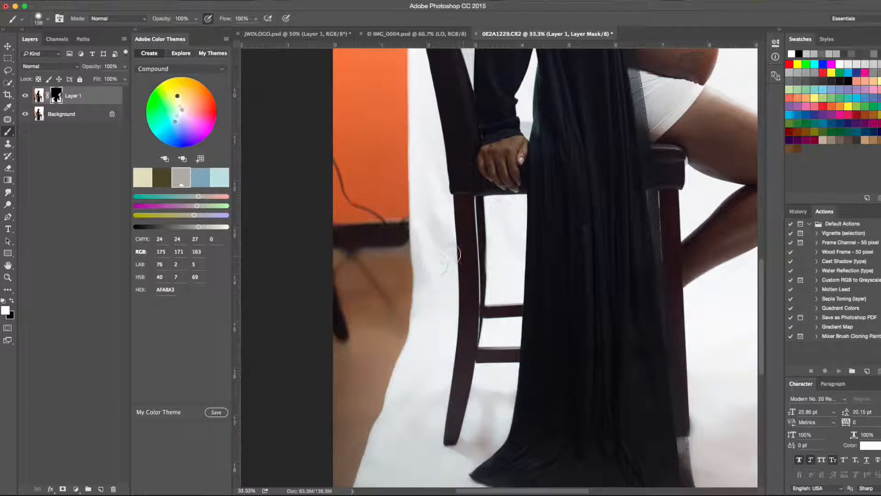
key("x")
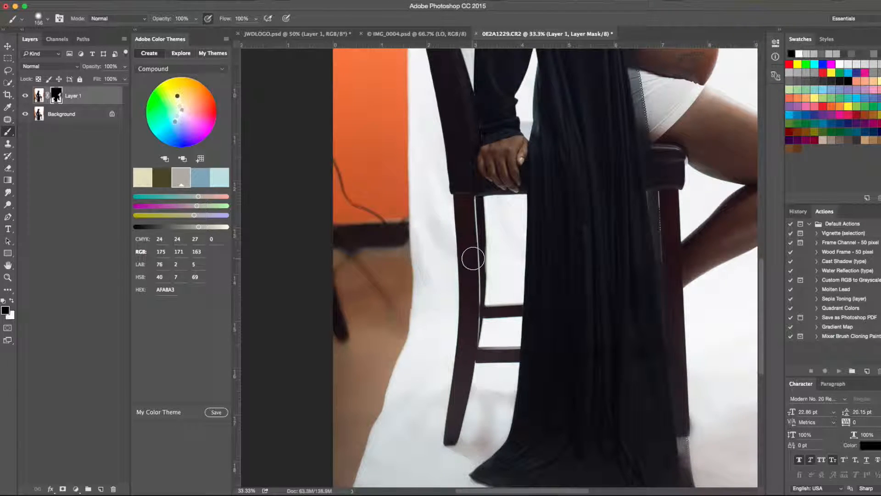
left_click_drag(474, 259, 465, 260)
left_click_drag(474, 257, 468, 257)
mouse_move(415, 216)
left_mouse_down()
mouse_move(425, 217)
mouse_move(413, 237)
mouse_move(435, 238)
left_mouse_up()
Paint the mask with a 299-pixel white brush over the cable and orange wall along the photo's left edge, up to the top.
key("x")
left_click_drag(338, 224, 349, 125)
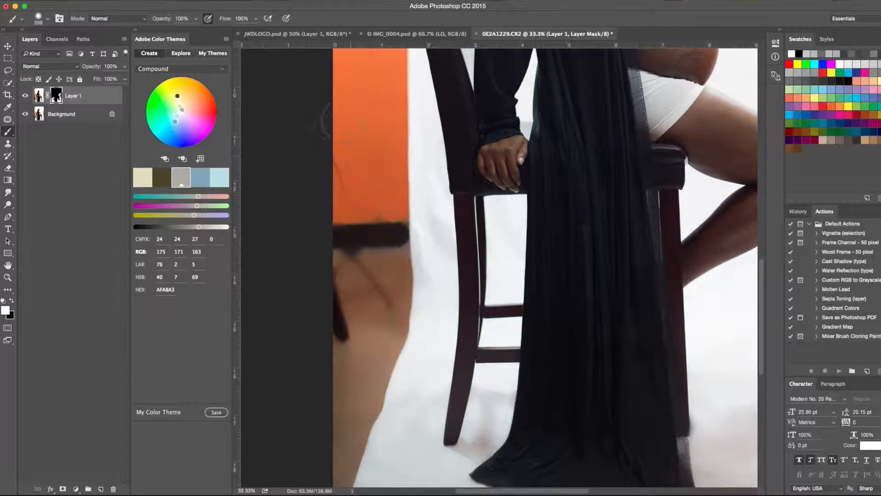
scroll(423, 138, "up", 5)
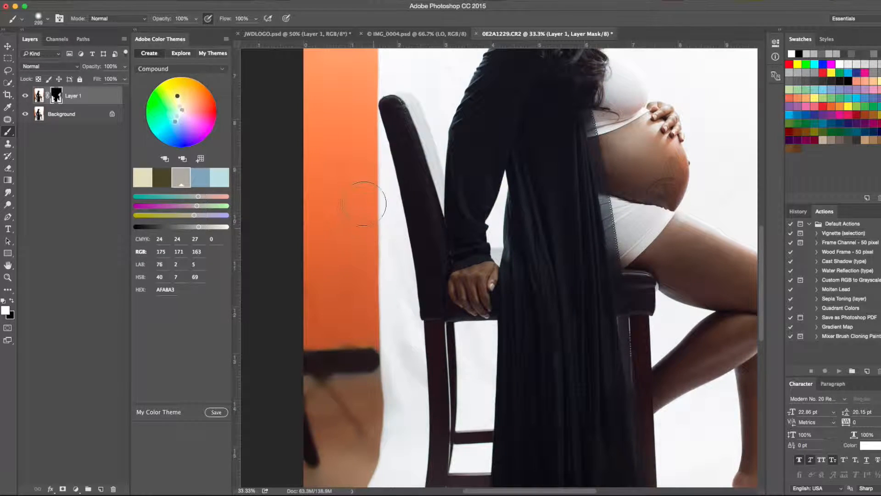
scroll(321, 147, "up", 8)
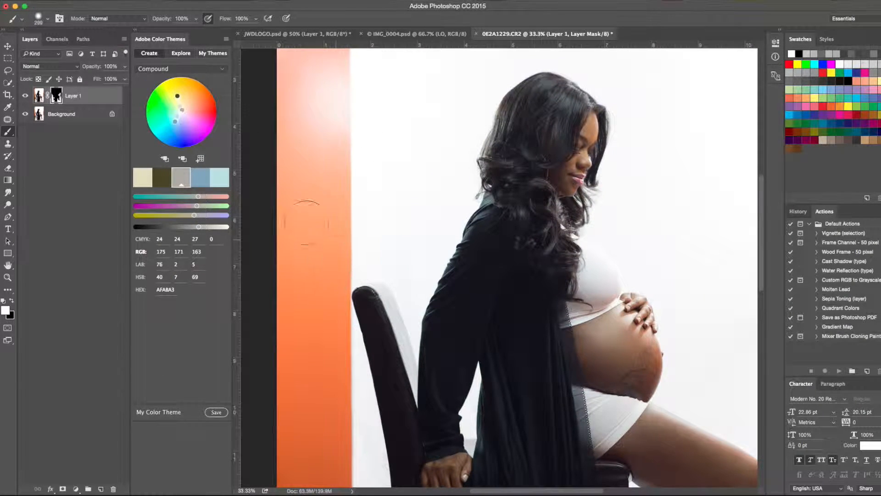
scroll(361, 209, "up", 8)
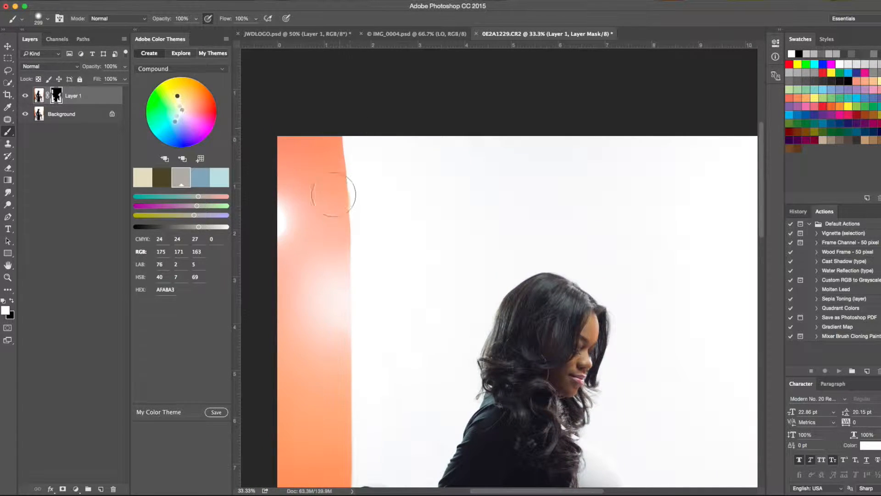
Paint white on the mask along the photo's right edge, smoothing the orange wall, its cable and the dark object lower down.
scroll(344, 216, "right", 5)
mouse_move(655, 85)
left_mouse_down()
mouse_move(643, 208)
mouse_move(671, 260)
mouse_move(671, 214)
mouse_move(655, 251)
left_mouse_up()
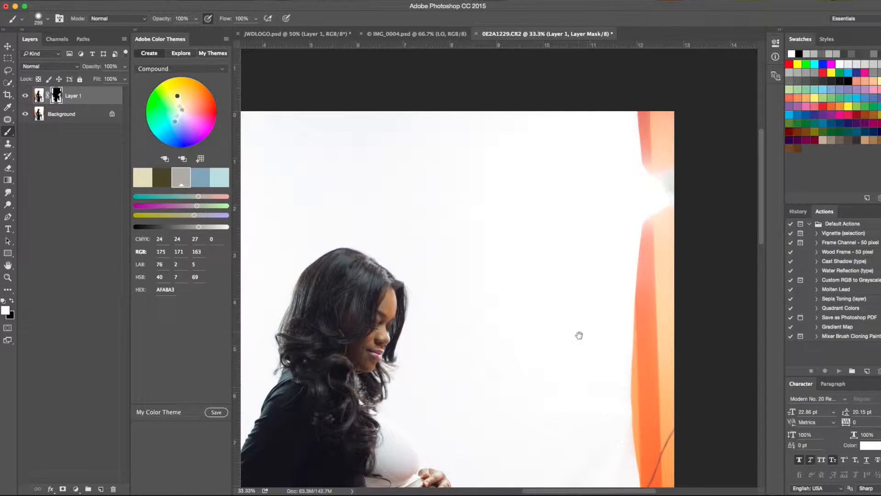
scroll(572, 335, "down", 8)
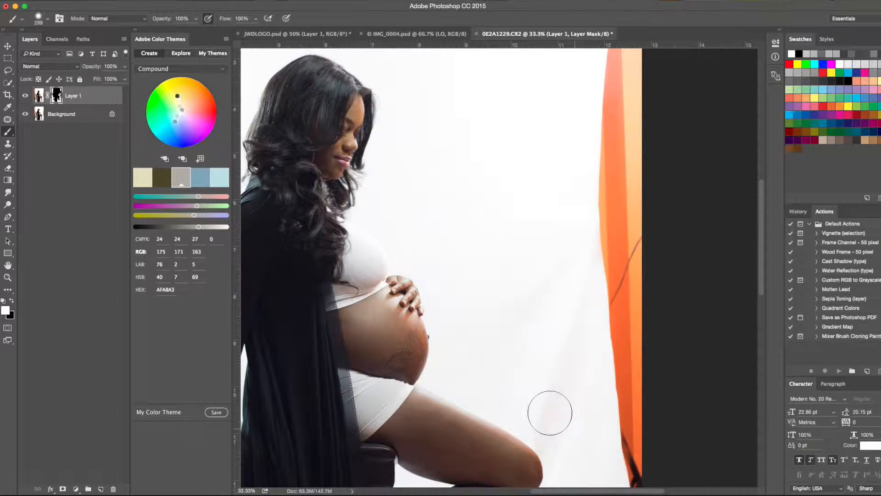
left_click_drag(568, 354, 489, 245)
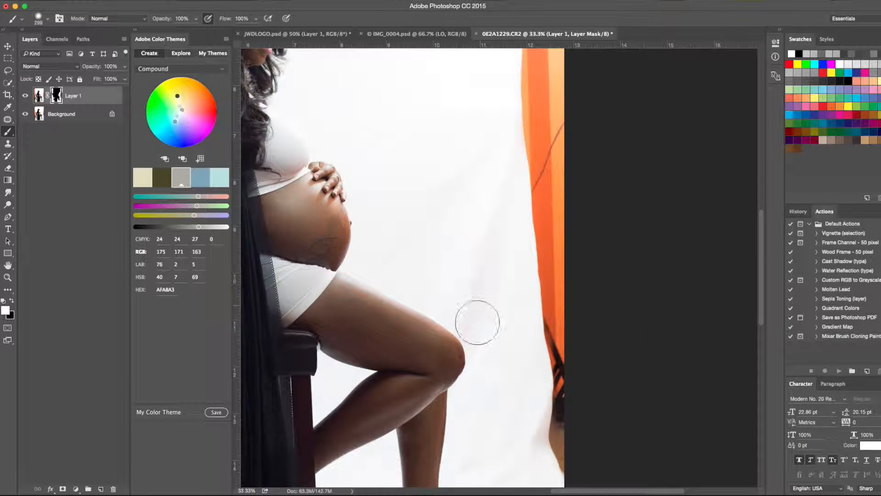
mouse_move(545, 366)
left_mouse_down()
mouse_move(561, 312)
mouse_move(545, 396)
left_mouse_up()
left_click_drag(567, 156, 537, 181)
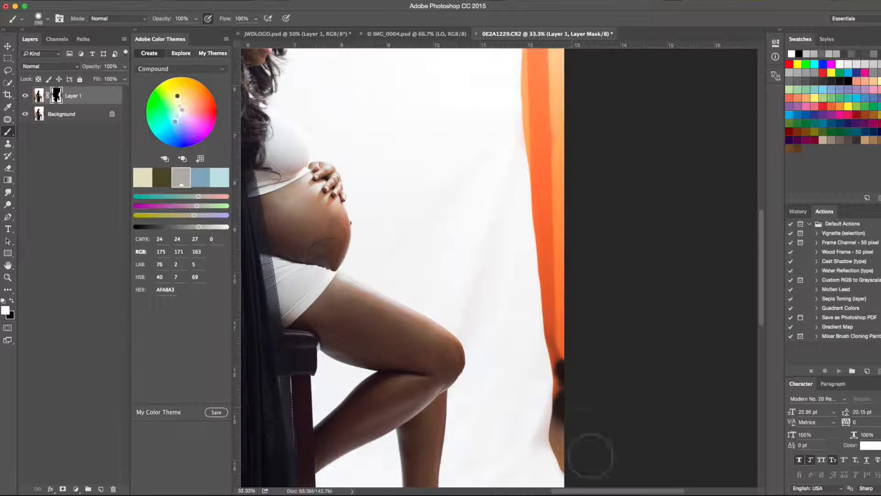
scroll(538, 119, "up", 3)
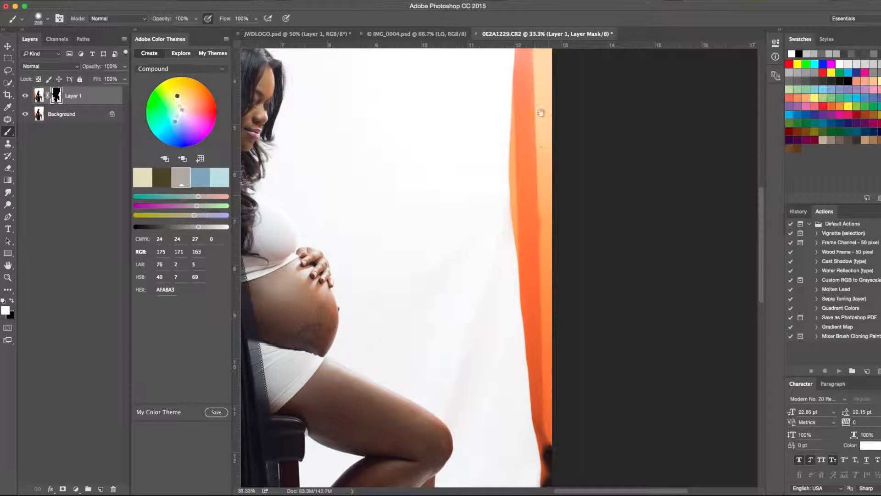
scroll(560, 174, "up", 3)
scroll(576, 83, "up", 3)
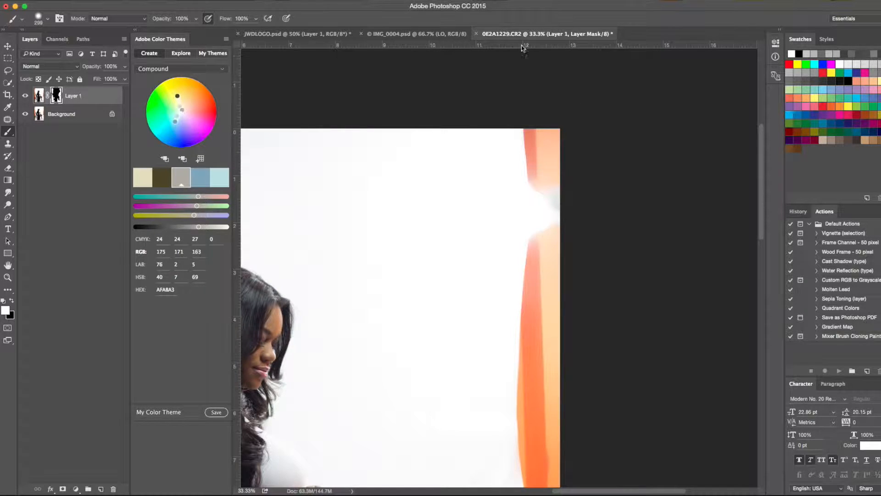
Stamp all visible layers into a new top layer and select a rectangle around the orange wall in the photo's upper-left corner.
key("super+alt+shift+e")
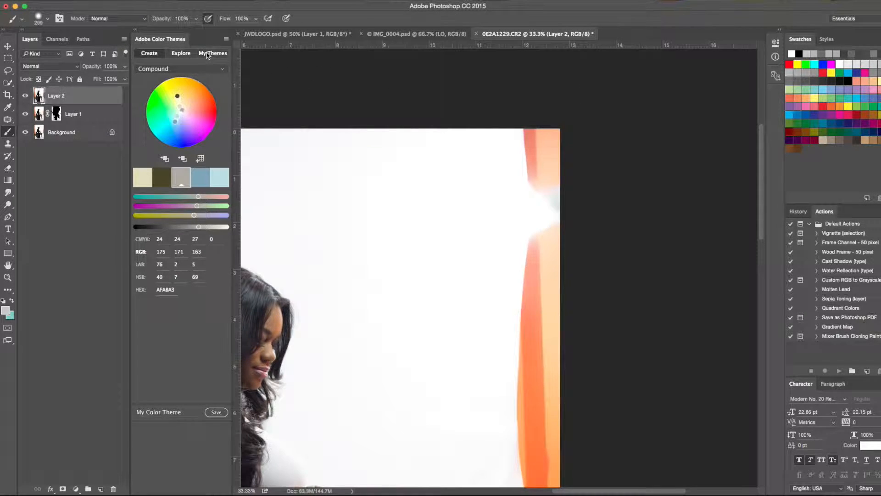
left_click_drag(438, 109, 692, 118)
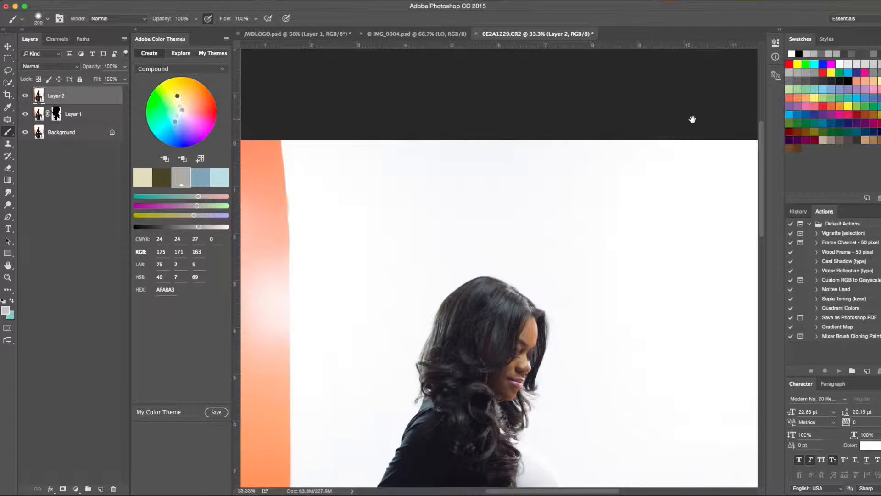
left_click_drag(397, 136, 580, 116)
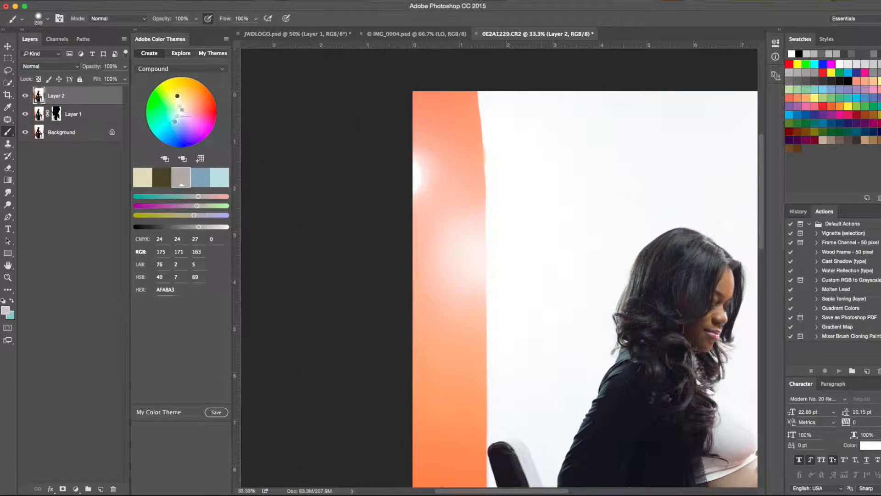
left_click(12, 60)
left_click_drag(413, 87, 549, 431)
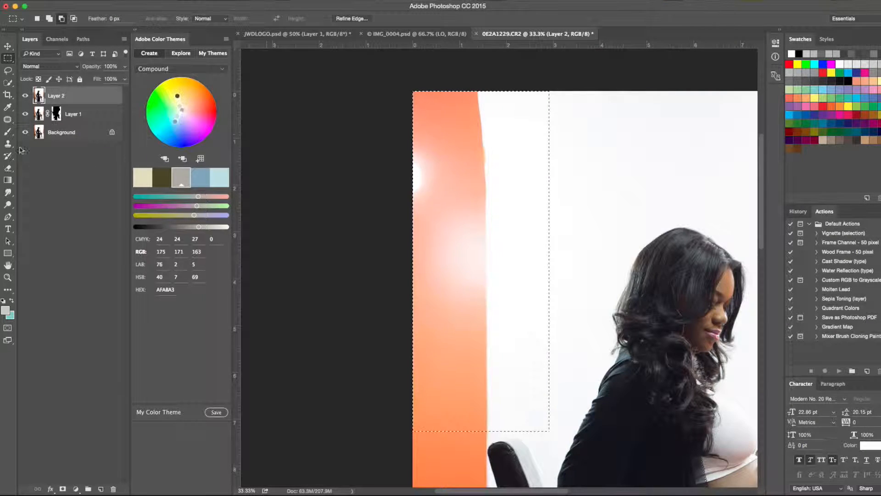
Paint over the orange wall inside the selected rectangle with a 287-pixel brush, using white sampled from the adjacent backdrop.
left_click(8, 132)
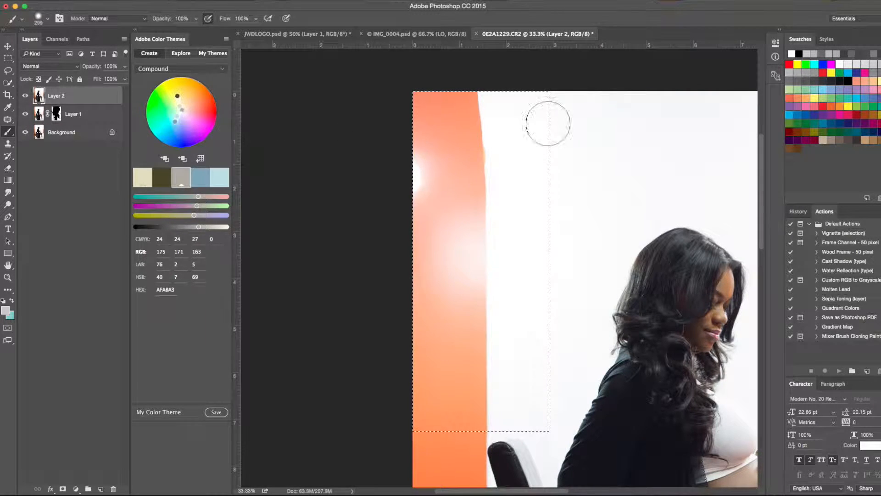
left_click(515, 122, "alt")
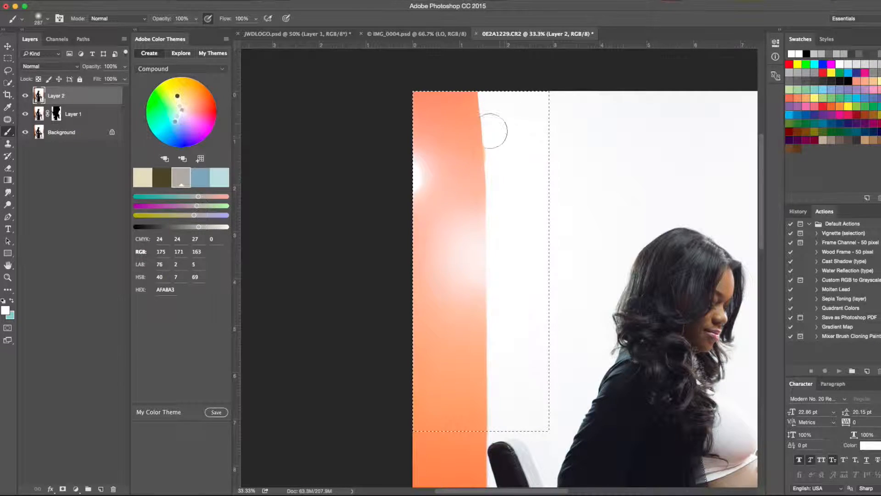
left_click(521, 119, "alt")
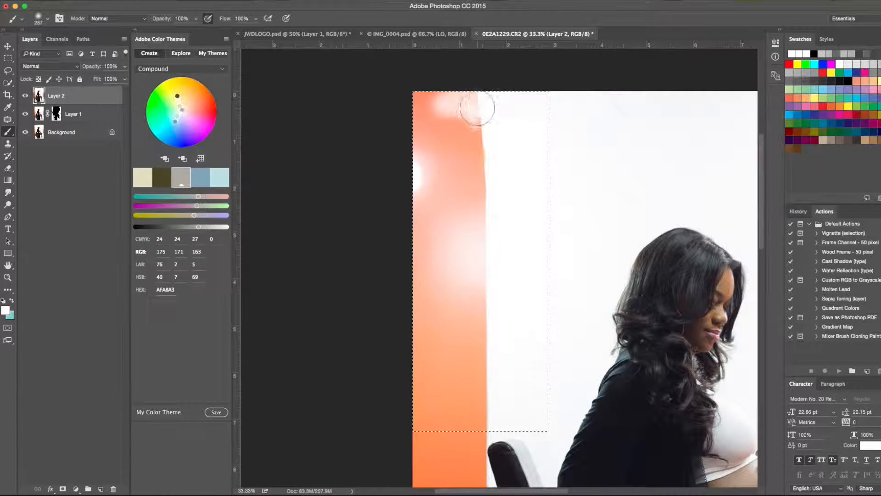
left_click_drag(422, 107, 468, 127)
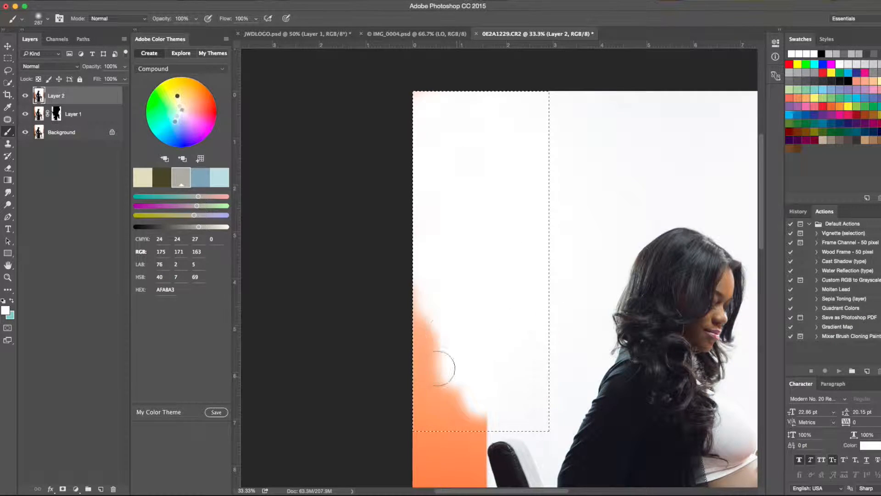
mouse_move(503, 400)
left_mouse_down()
mouse_move(480, 423)
mouse_move(434, 412)
left_mouse_up()
Blend the leftover tints in the painted corner with whites resampled from the backdrop, and deselect the rectangle.
left_click(502, 382, "alt")
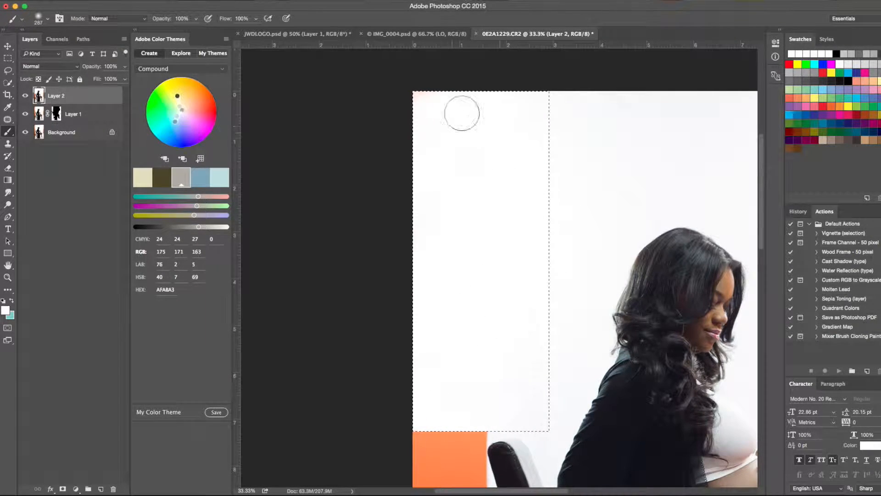
left_click(436, 133, "alt")
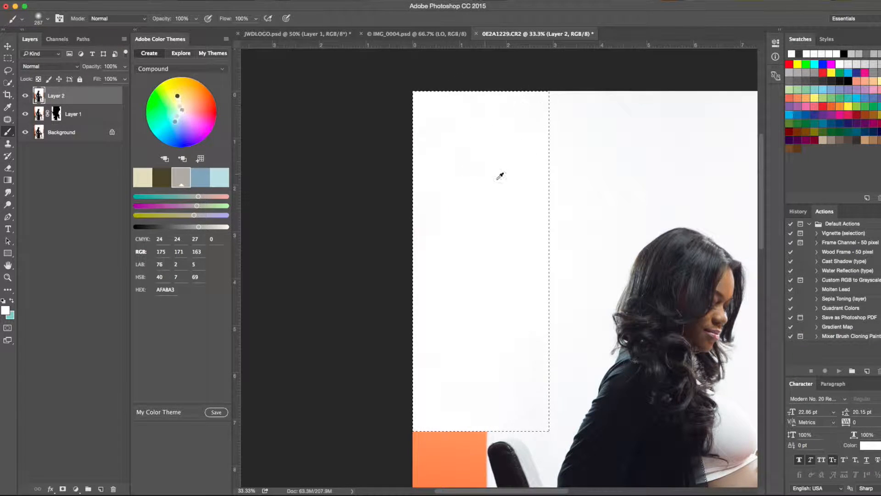
left_click(415, 248, "alt")
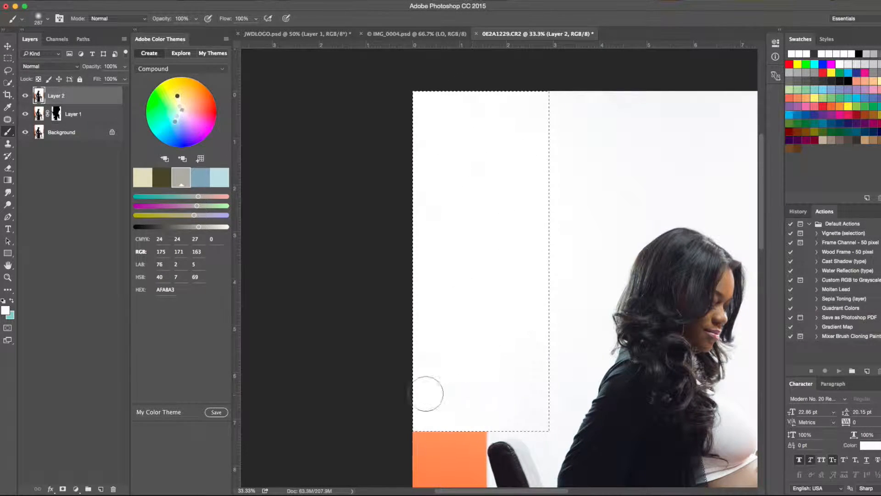
key("super+d")
Start a Color Range selection from the remaining orange wall on the photo's left side, with the dialog preview showing the image.
left_click_drag(488, 290, 528, 124)
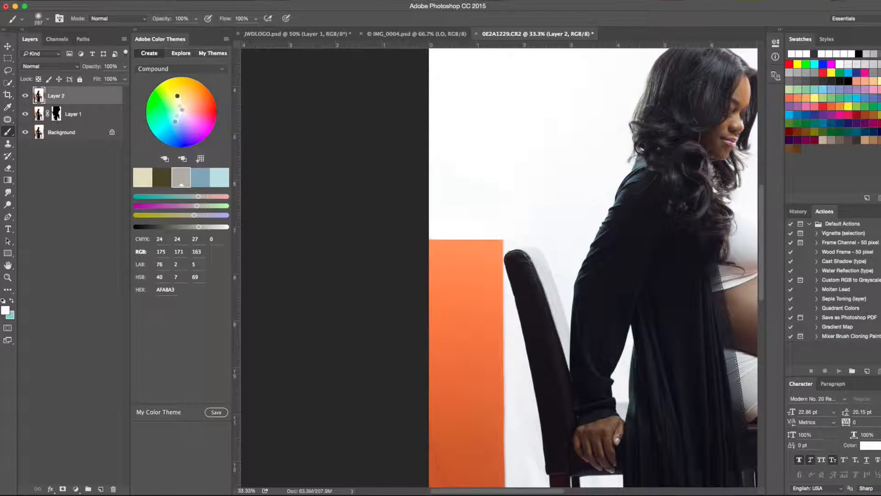
left_click(211, 1)
left_click(223, 88)
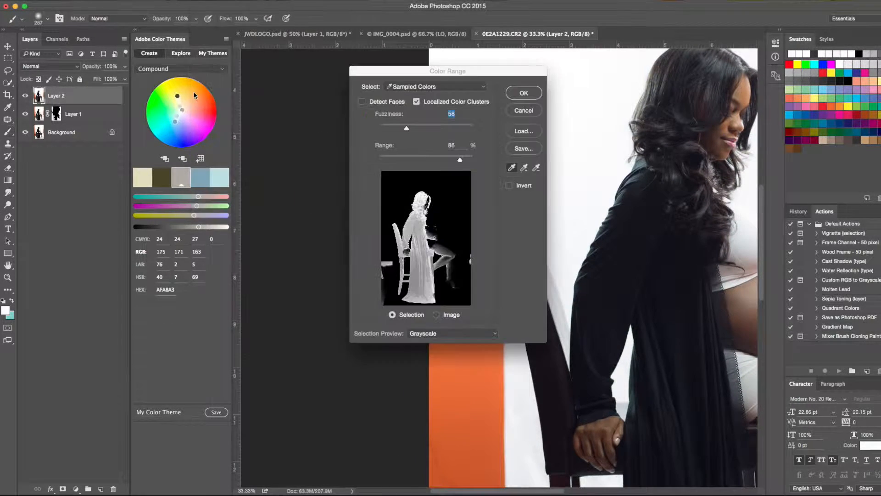
left_click(462, 379)
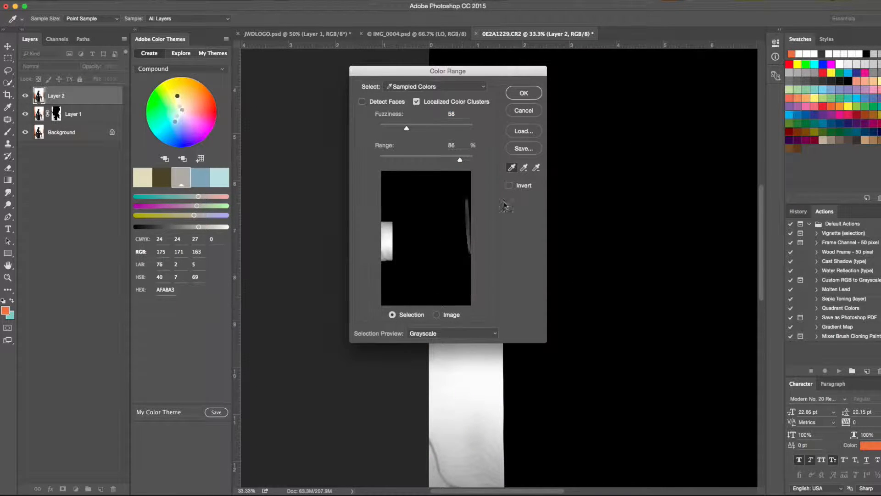
left_click(436, 315)
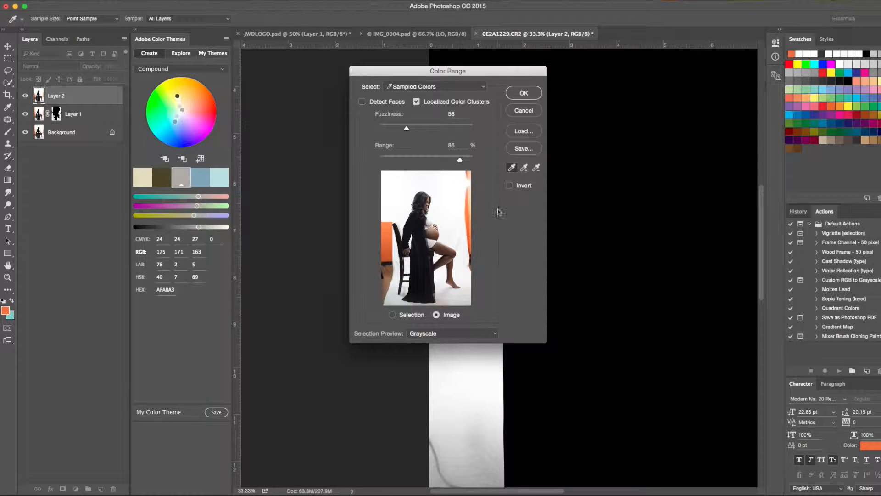
left_click(388, 255)
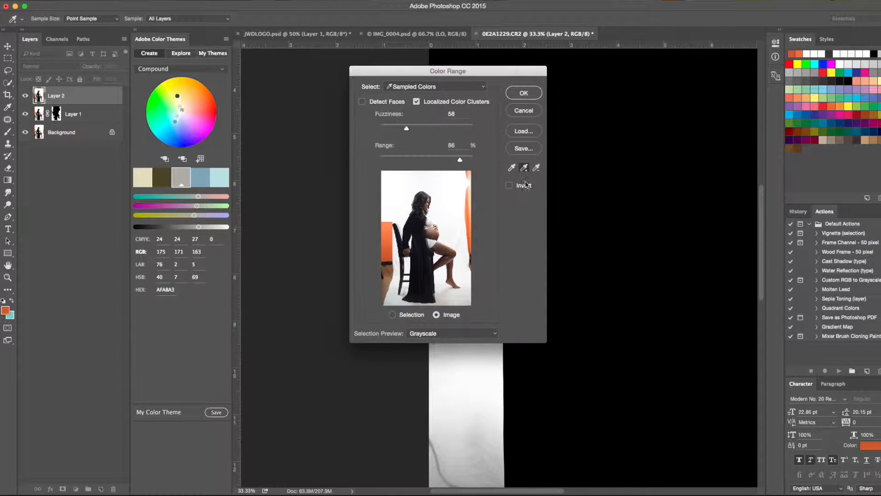
Add orange, pale and brown tones from both edges of the photo to the Color Range sample.
left_click_drag(652, 195, 616, 188)
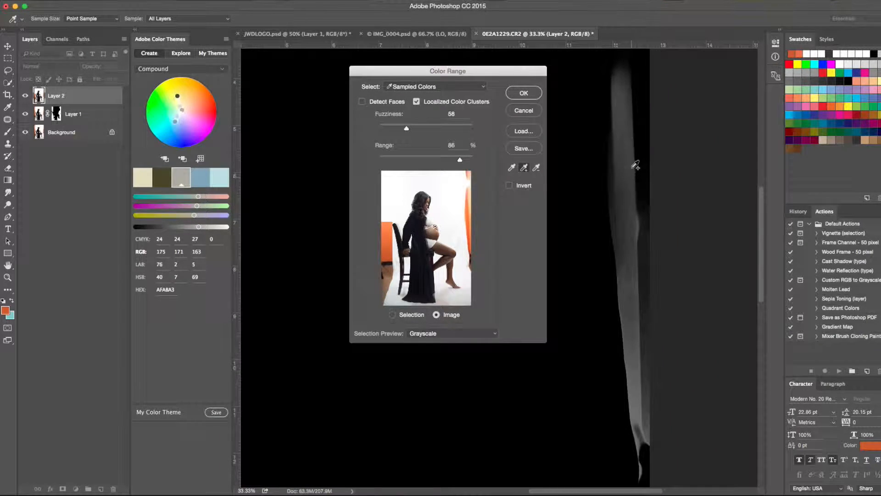
left_click(471, 205)
left_click(468, 173)
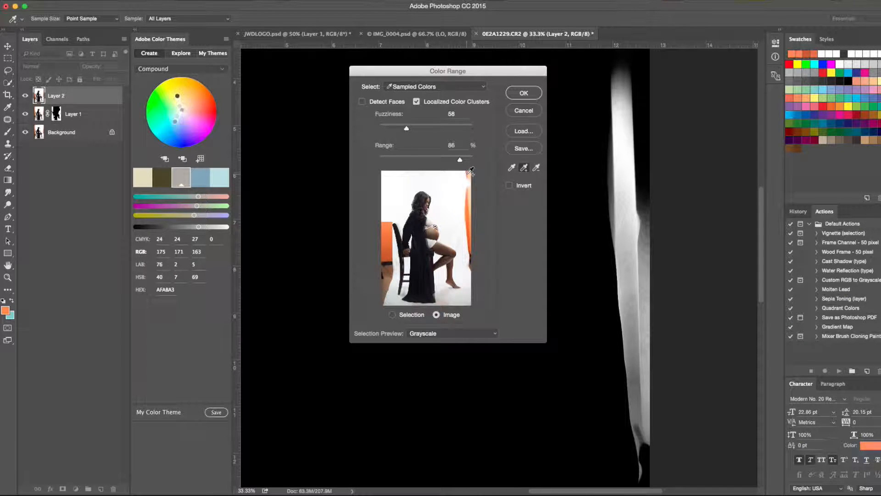
left_click(472, 189)
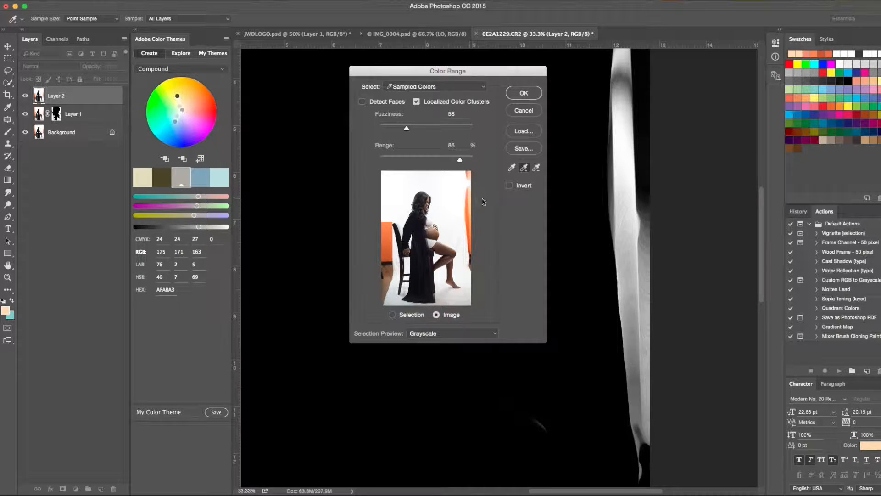
left_click(471, 264)
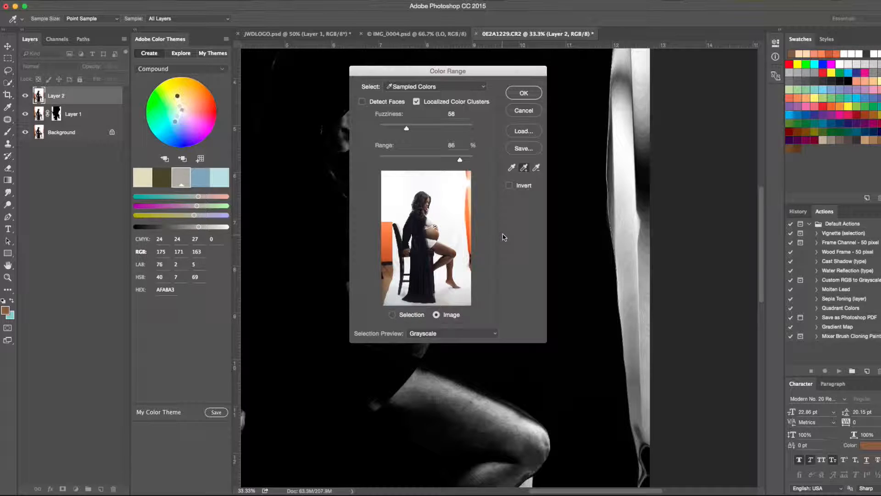
left_click(388, 278)
left_click(390, 232)
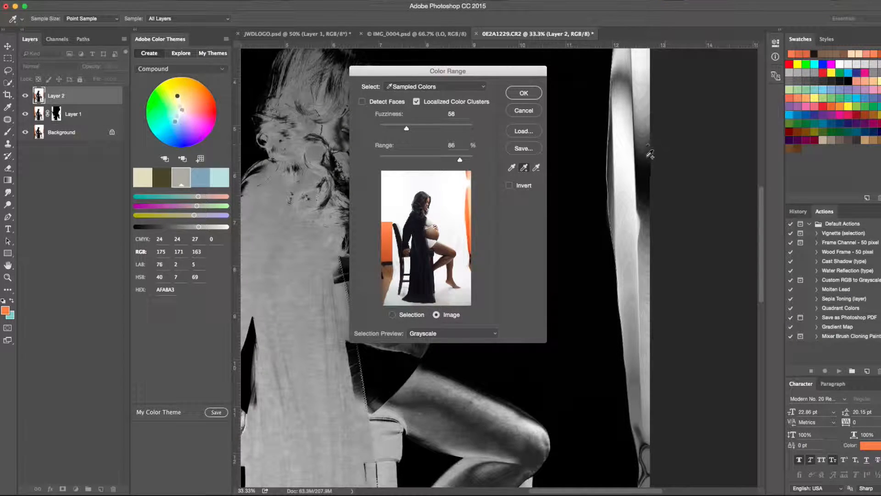
Add more orange shades from the middle and lower part of the photo's right-hand wall strip to the color range.
left_click(626, 183)
left_click(647, 339)
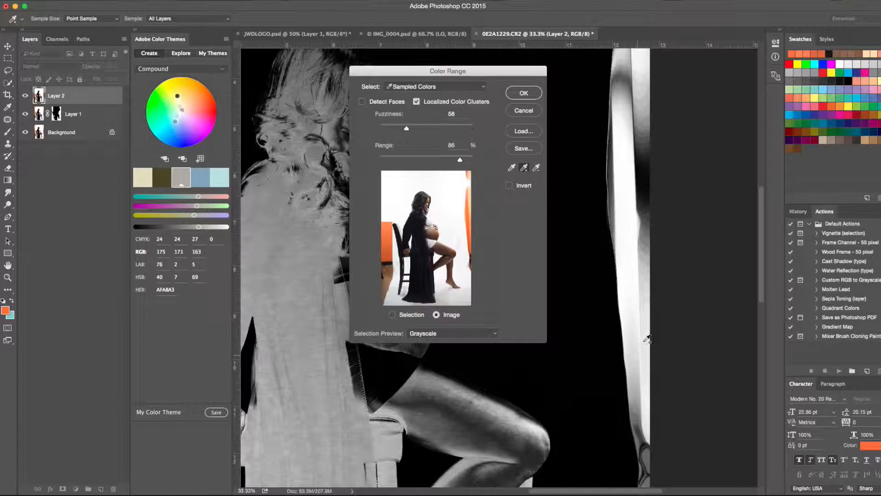
left_click(640, 411)
left_click(647, 444)
left_click(643, 404)
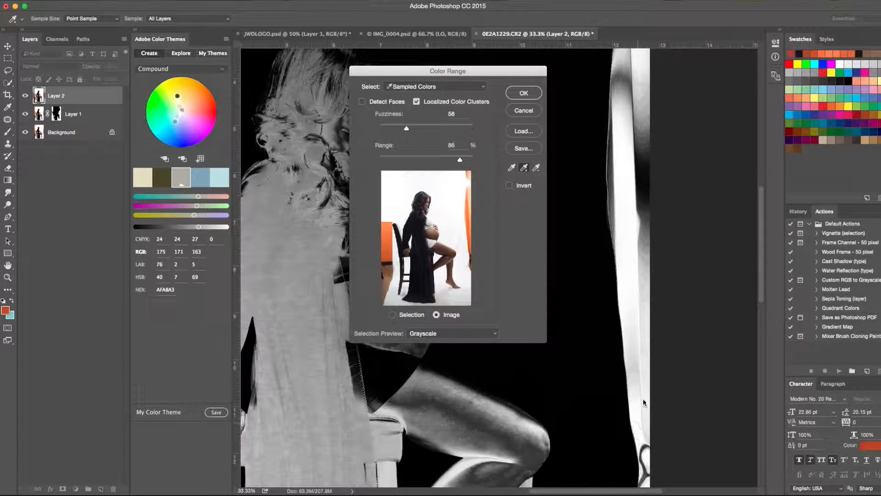
left_click(648, 400)
left_click(636, 364)
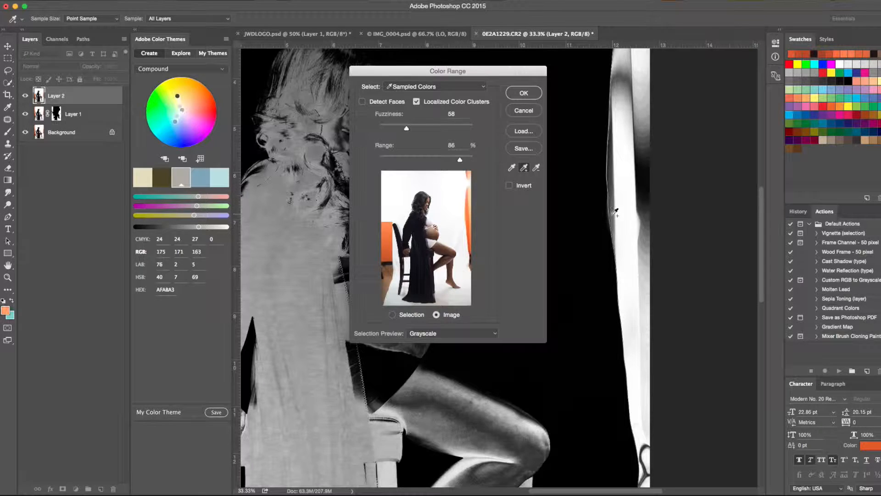
Add the strip's inner edge and the paler peach tones of its upper part to the sampled colors.
left_click(616, 210)
left_click(642, 112)
left_click(645, 95)
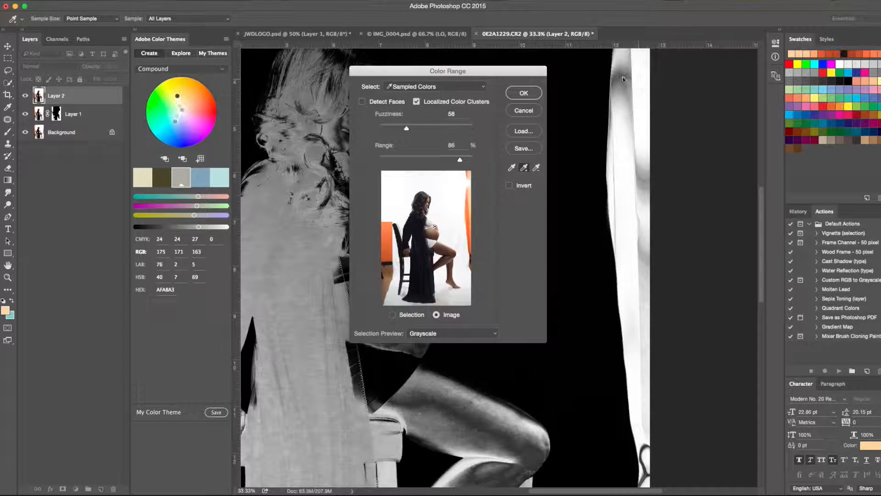
left_click(643, 94)
scroll(643, 129, "up", 5)
left_click(645, 146)
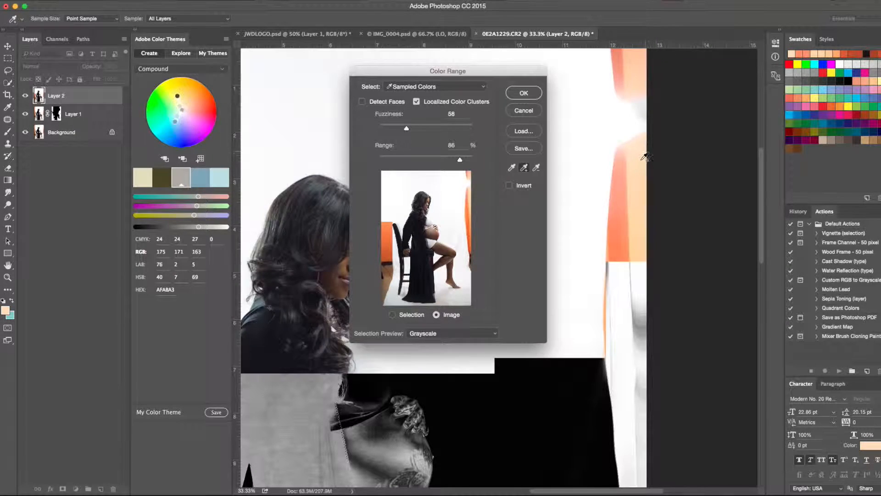
left_click(629, 161)
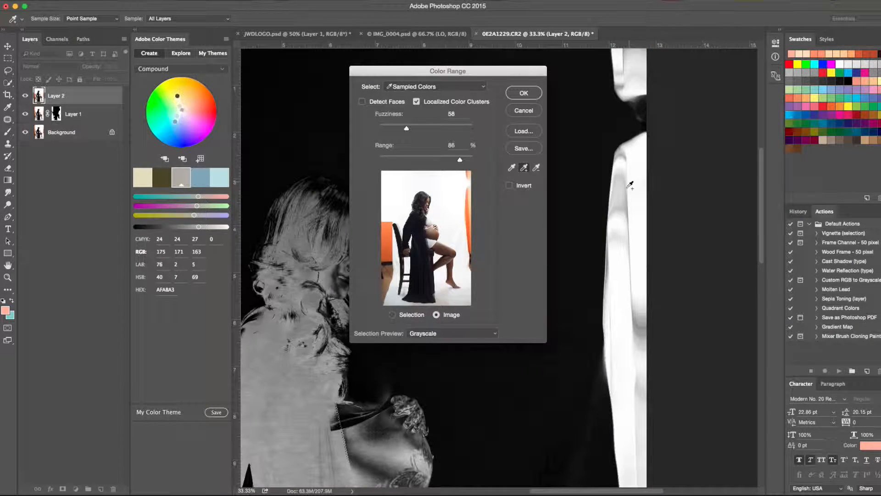
left_click(626, 199)
left_click(619, 213)
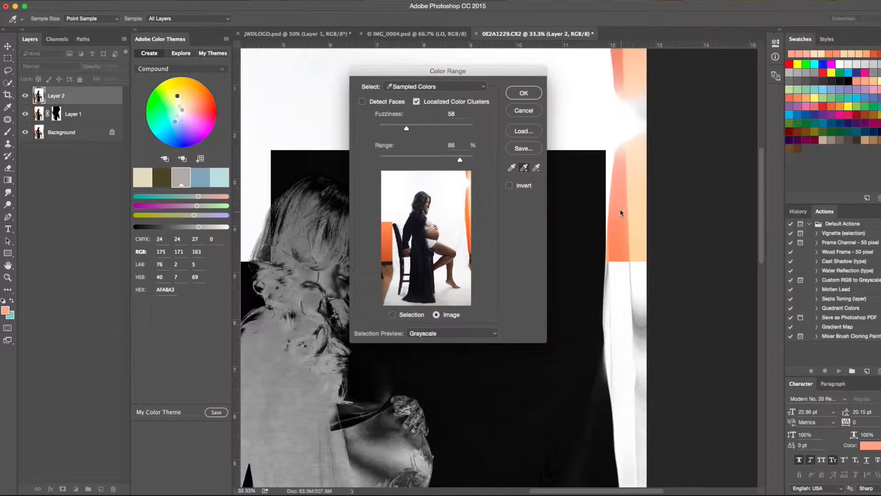
left_click(627, 156)
left_click(629, 157)
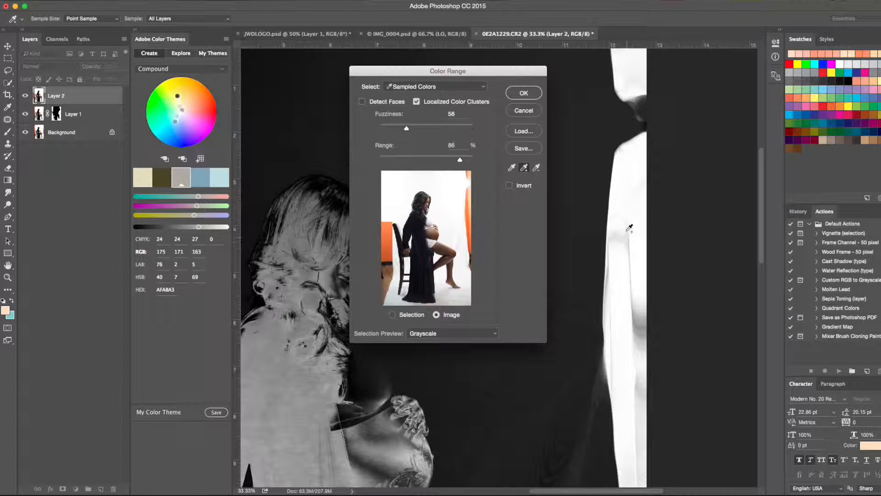
Include the strip's remaining gray patches along the photo's outer edge and the orange above the white gap in the color range.
left_click(633, 222)
left_click(643, 320)
left_click(641, 347)
left_click(641, 362)
left_click(637, 392)
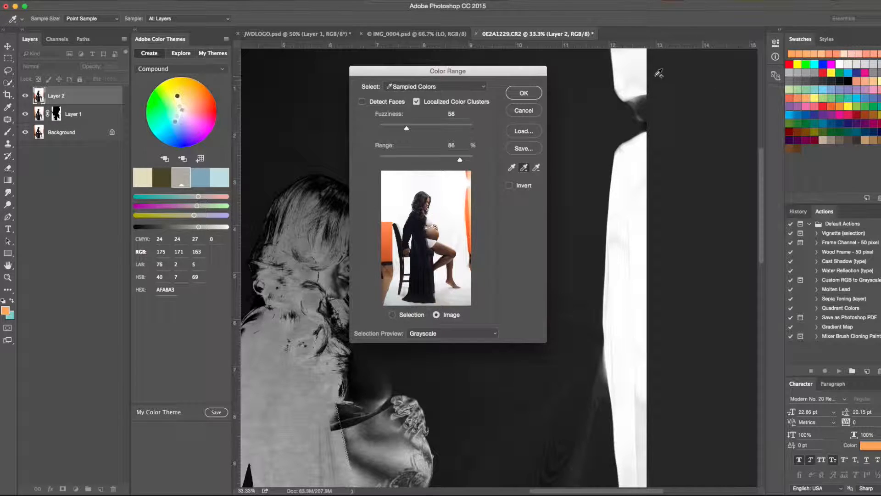
left_click(639, 75)
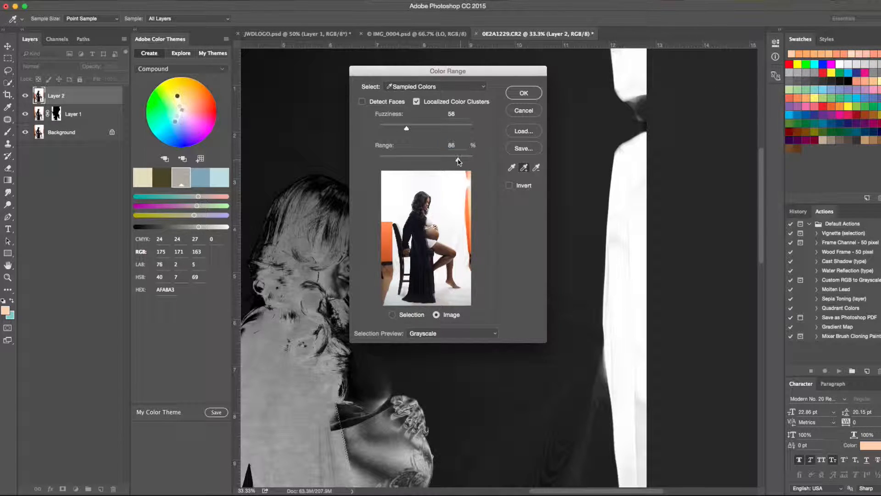
Reduce Fuzziness to 36 and Range to 35%, and add the right strip's weakly covered orange tones to the sample.
left_click_drag(456, 161, 397, 130)
left_click(627, 150)
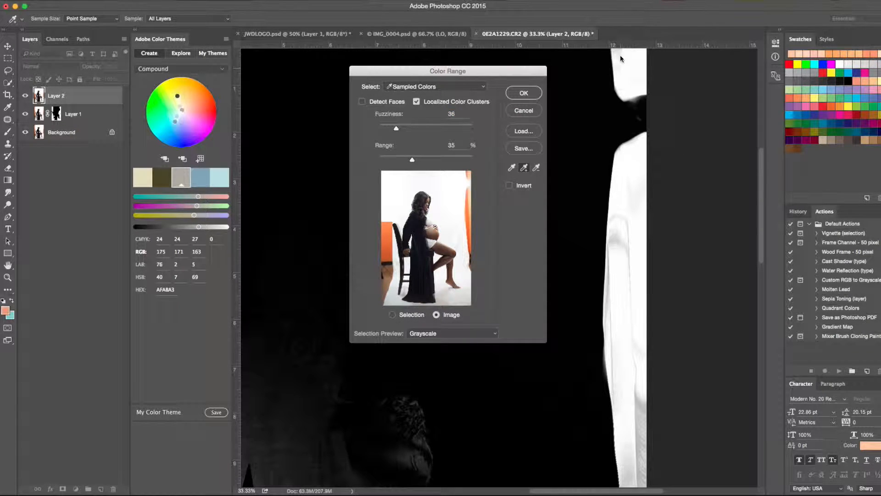
left_click(628, 68)
left_click(636, 70)
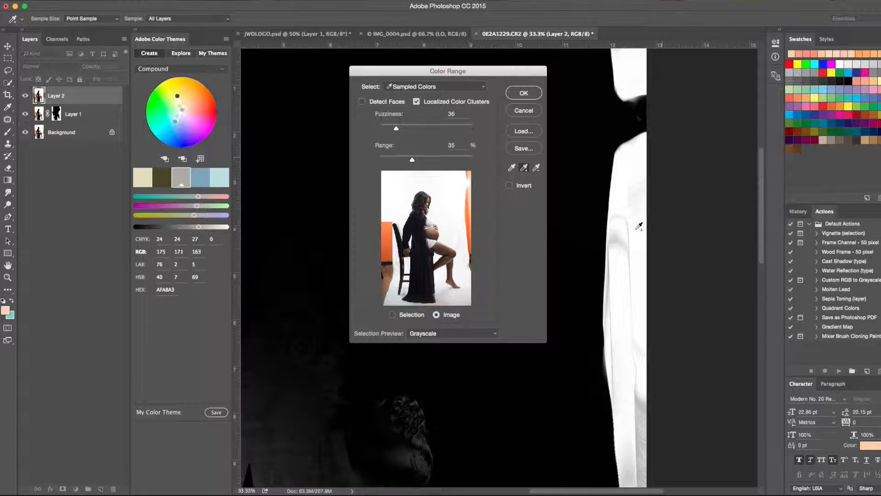
left_click(631, 231)
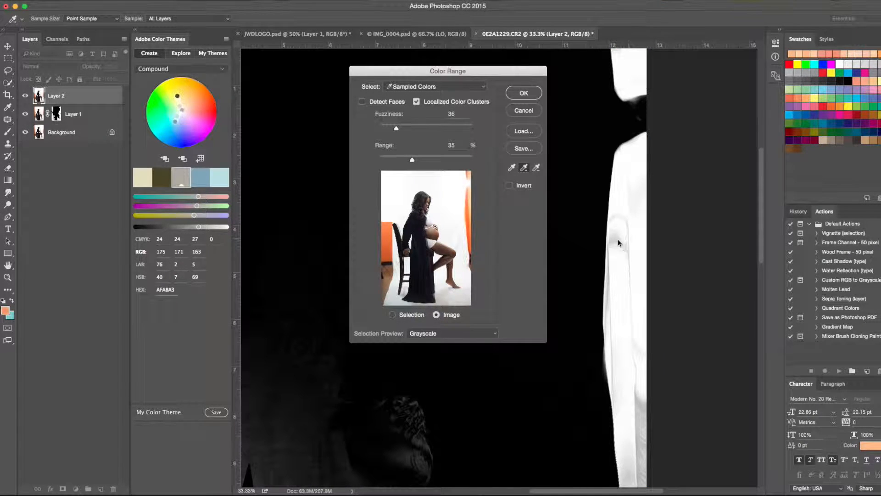
left_click_drag(619, 232, 647, 301)
left_click(649, 418)
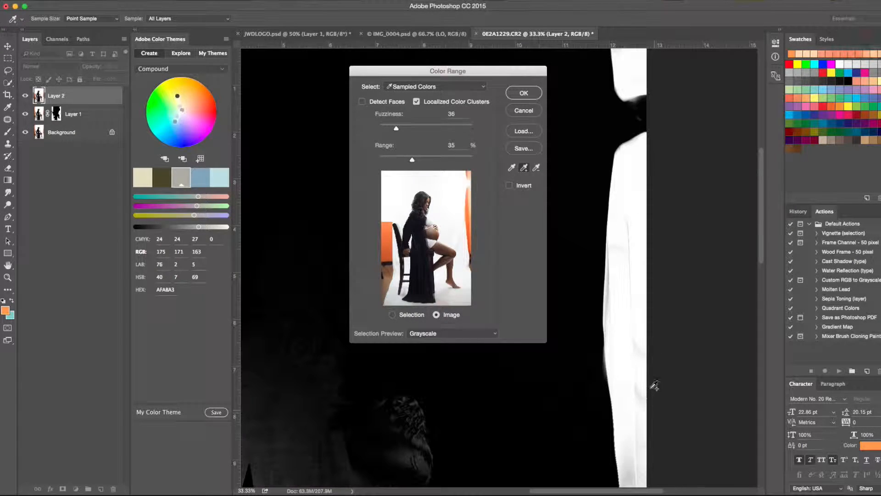
Add the dark ledge and brown tones below the left orange wall to the sample, and create the Color Range selection.
scroll(436, 413, "left", 10)
mouse_move(435, 445)
left_mouse_down()
mouse_move(444, 434)
mouse_move(445, 442)
left_mouse_up()
left_click(443, 460)
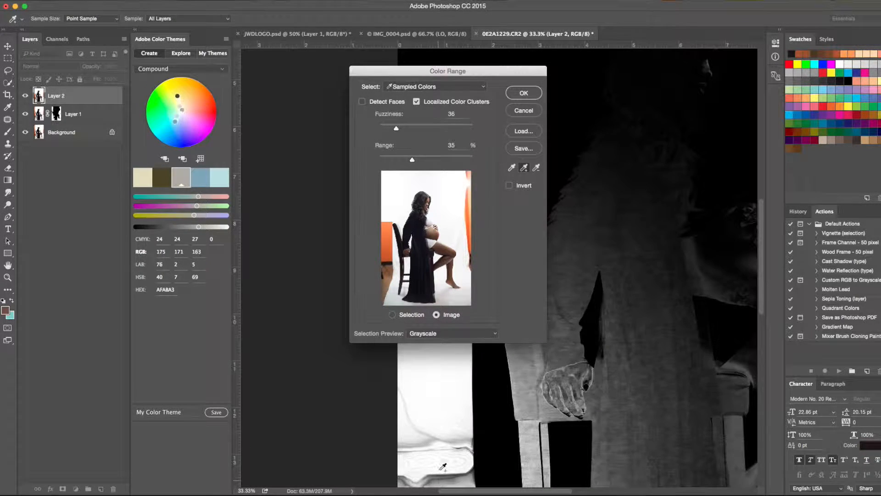
left_click(528, 93)
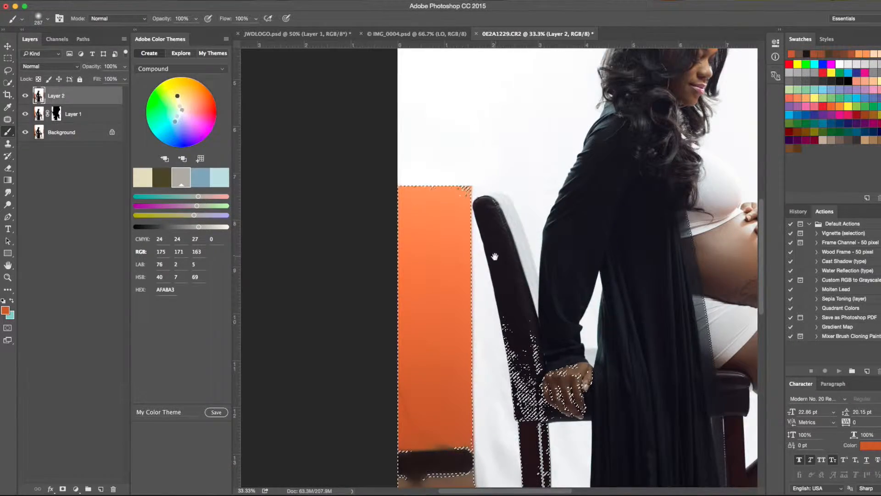
Subtract the woman's hand and the chair's back and legs from the selection with a 271-pixel Quick Selection brush.
mouse_move(495, 244)
left_mouse_down()
mouse_move(445, 115)
mouse_move(451, 83)
left_mouse_up()
left_click(8, 83)
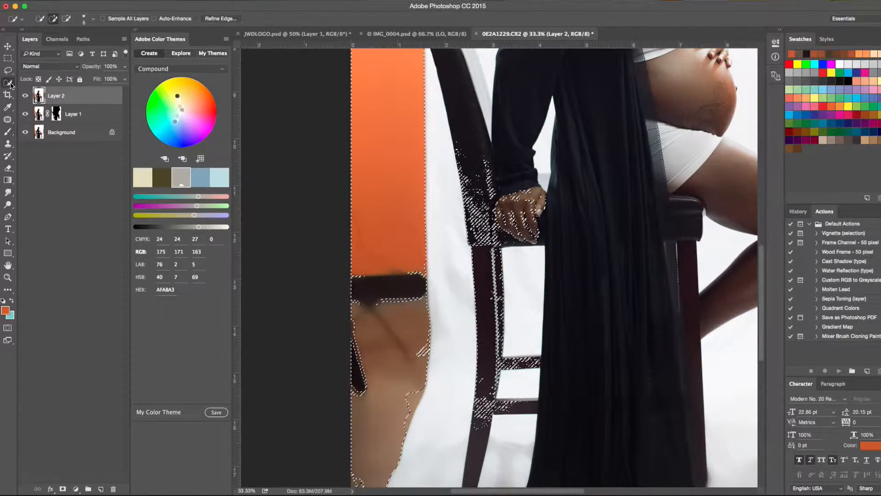
left_click(33, 85)
mouse_move(519, 177)
left_mouse_down()
mouse_move(492, 124)
mouse_move(469, 158)
mouse_move(478, 212)
mouse_move(527, 172)
mouse_move(504, 252)
mouse_move(478, 267)
mouse_move(487, 330)
mouse_move(519, 351)
left_mouse_up()
scroll(482, 295, "right", 10)
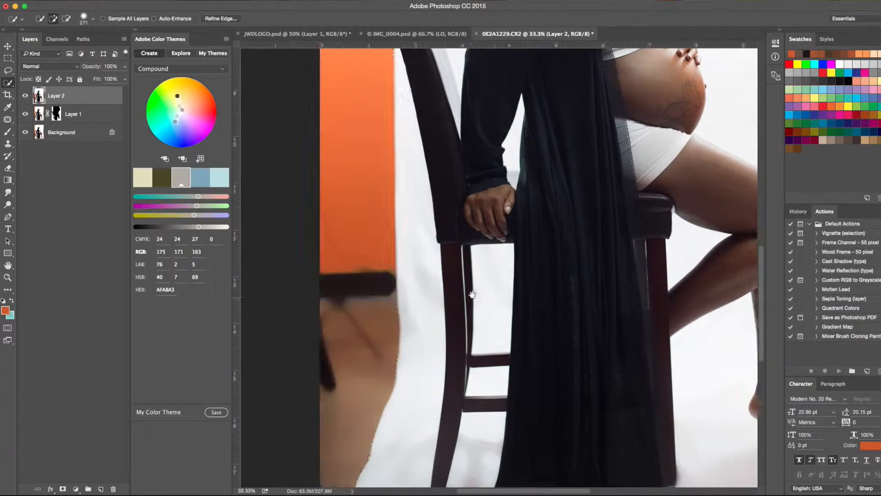
Subtract the stray areas around the dress edge and the right chair leg from the selection with the Quick Selection tool.
left_click_drag(602, 263, 574, 260)
left_click_drag(638, 417, 593, 331)
left_click_drag(630, 190, 503, 295)
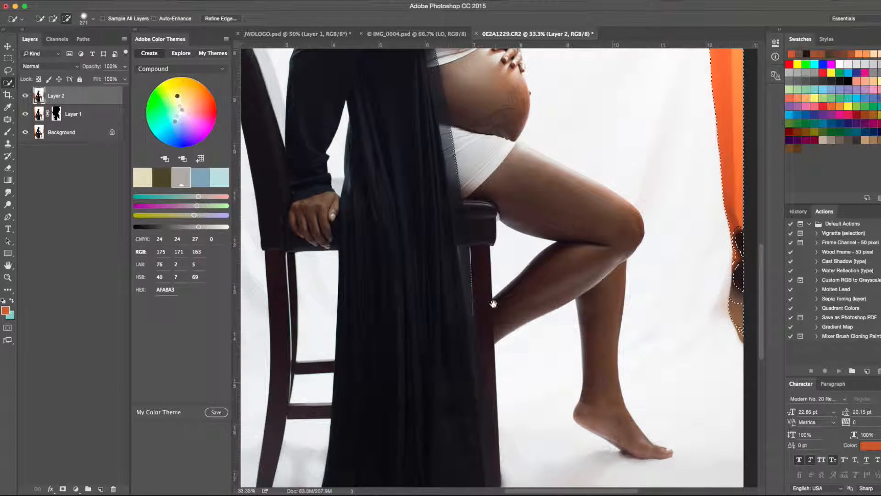
left_click_drag(607, 281, 594, 285)
left_click_drag(607, 320, 611, 334)
Complete the selection over the right strip's white gap and the left orange wall with an 83-pixel Quick Selection brush.
scroll(545, 291, "up", 15)
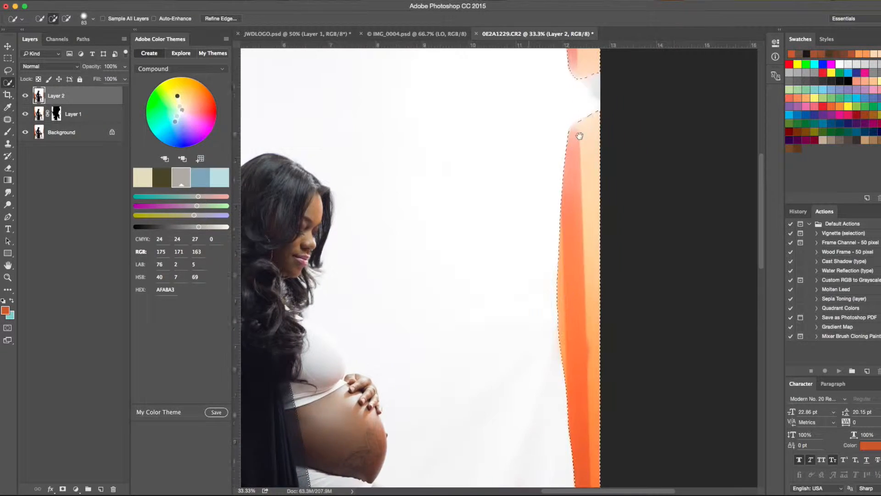
mouse_move(577, 247)
left_mouse_down()
mouse_move(553, 222)
mouse_move(553, 239)
left_mouse_up()
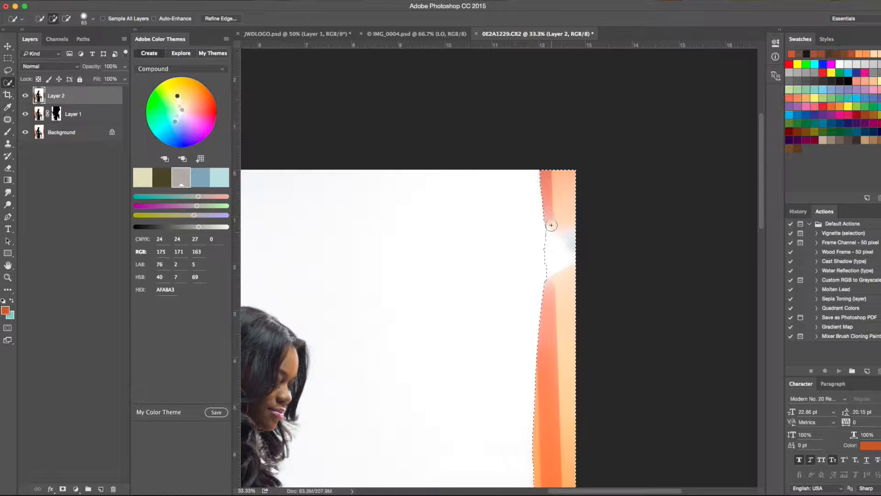
left_click_drag(334, 276, 821, 182)
left_click_drag(499, 238, 488, 174)
left_click_drag(472, 277, 457, 200)
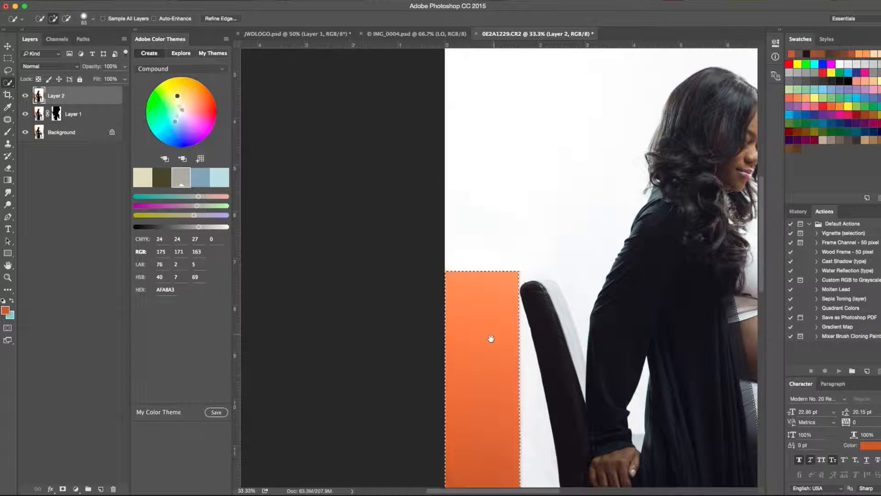
scroll(481, 299, "down", 10)
left_click_drag(549, 376, 570, 437)
Sample backdrop white, paint the top of the left orange wall with a 631-pixel soft brush, and hide the selection outline.
key("b")
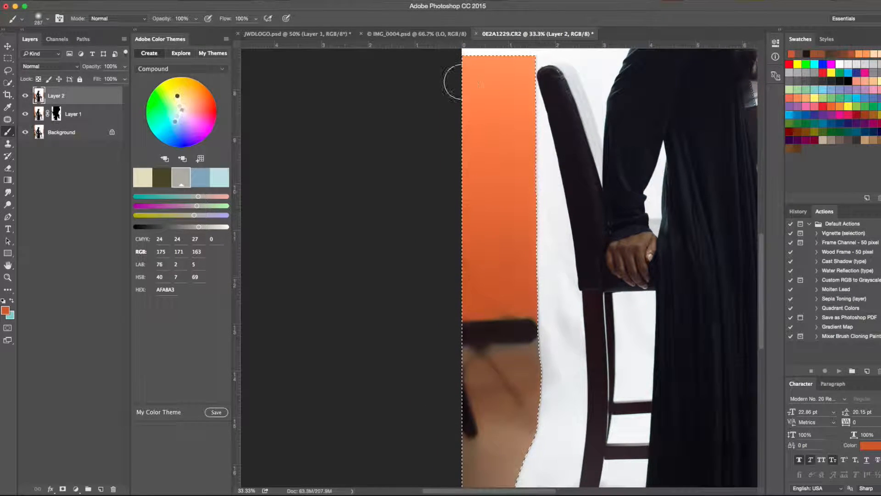
left_click_drag(512, 166, 551, 176)
left_click(550, 184, "alt")
left_click_drag(499, 117, 499, 108)
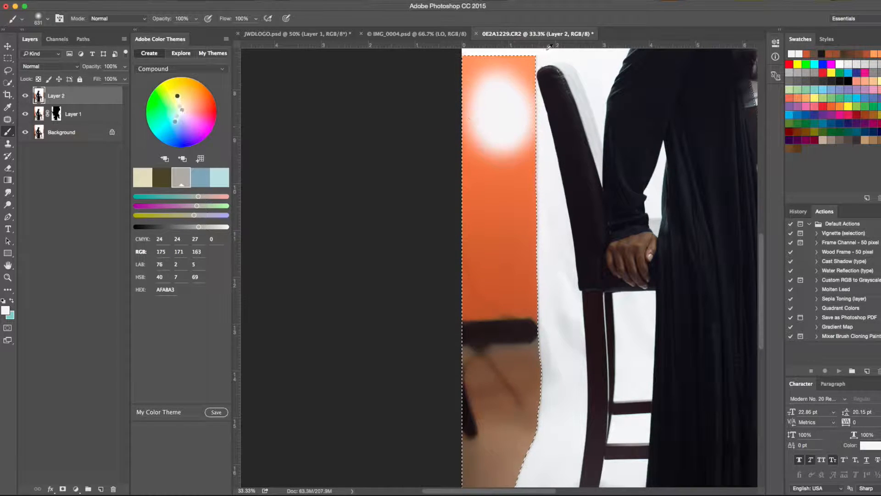
scroll(510, 114, "up", 5)
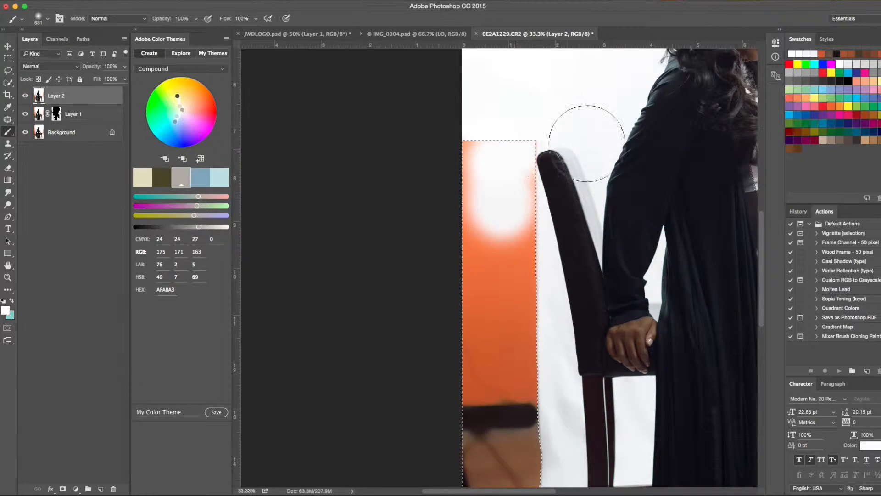
key("super+d")
left_click(506, 136)
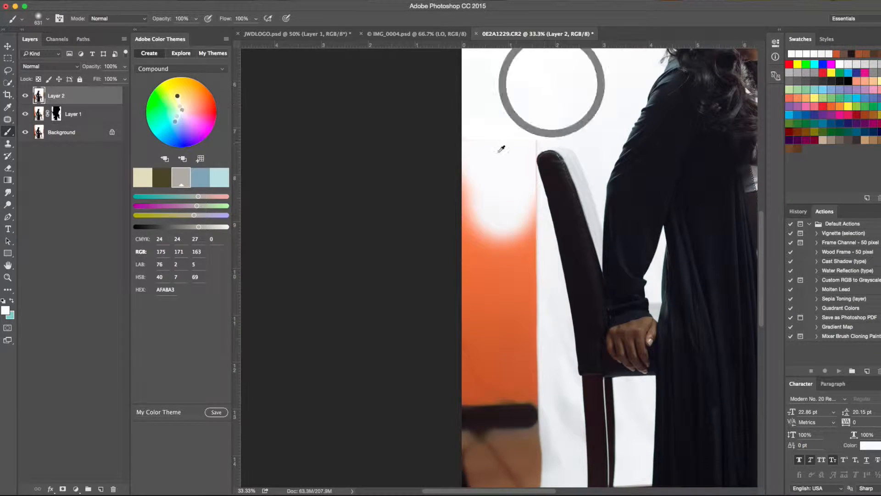
Paint over the middle of the left orange wall beside the chair back with whites resampled from the nearby backdrop.
left_click(530, 244, "alt")
left_click(518, 244)
left_click(543, 281, "alt")
mouse_move(501, 222)
left_mouse_down()
mouse_move(498, 231)
mouse_move(523, 235)
left_mouse_up()
left_click_drag(491, 285, 535, 249)
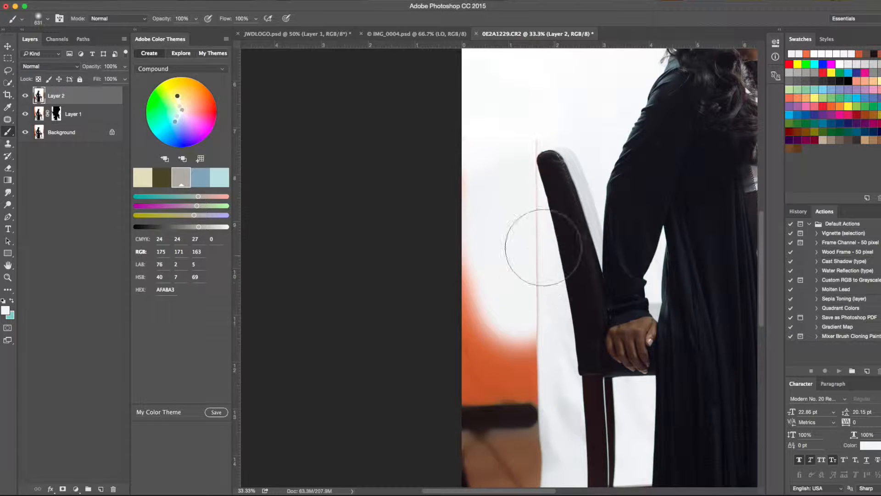
left_click(581, 109, "alt")
left_click_drag(521, 143, 533, 154)
mouse_move(482, 236)
left_mouse_down()
mouse_move(490, 285)
mouse_move(502, 305)
left_mouse_up()
left_click(515, 299, "alt")
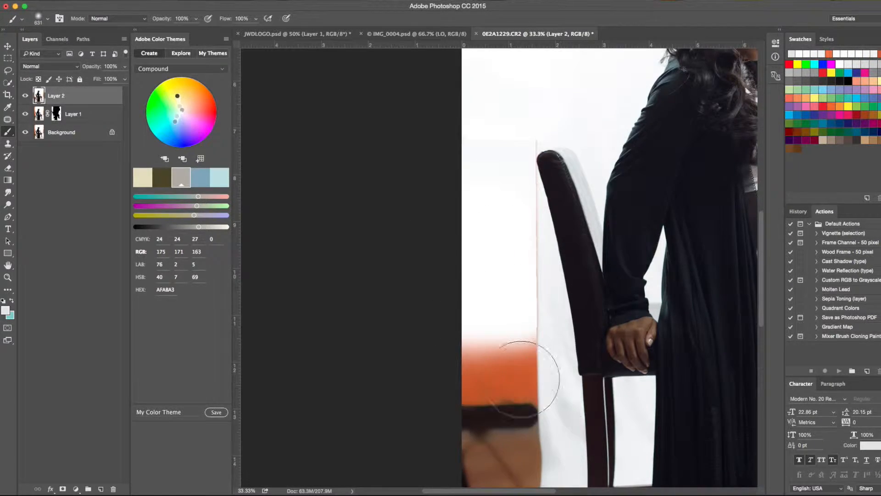
Cover the left wall's remaining orange, dark ledge and brown floor area with light tones sampled from the adjacent backdrop.
left_click_drag(500, 349, 500, 406)
left_click(562, 374, "alt")
left_click_drag(537, 315, 518, 424)
left_click(571, 459, "alt")
mouse_move(569, 459)
left_mouse_down()
mouse_move(526, 439)
mouse_move(546, 434)
mouse_move(517, 326)
mouse_move(477, 264)
mouse_move(423, 387)
mouse_move(430, 443)
mouse_move(406, 420)
left_mouse_up()
left_click(462, 405, "alt")
mouse_move(423, 387)
left_mouse_down()
mouse_move(415, 405)
mouse_move(470, 347)
mouse_move(453, 313)
left_mouse_up()
left_click(502, 342, "alt")
left_click(491, 328, "alt")
left_click(479, 275, "alt")
mouse_move(436, 278)
left_mouse_down()
mouse_move(453, 256)
mouse_move(453, 266)
left_mouse_up()
left_click(492, 235, "alt")
left_click(501, 276, "alt")
left_click(480, 363, "alt")
Paint sampled backdrop white over the right strip's dark ledge and the orange beside the woman's knee.
left_click_drag(456, 328, 561, 433)
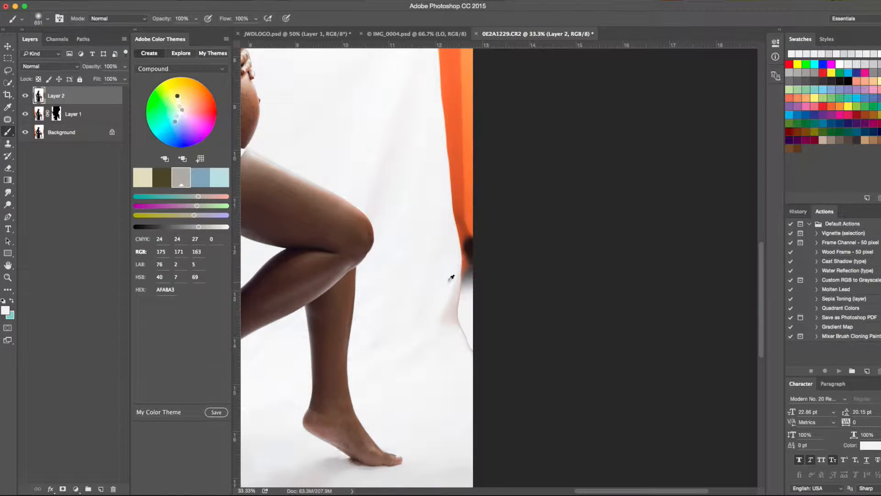
left_click(429, 270, "alt")
mouse_move(466, 247)
left_mouse_down()
mouse_move(481, 221)
mouse_move(448, 222)
mouse_move(457, 216)
mouse_move(446, 186)
left_mouse_up()
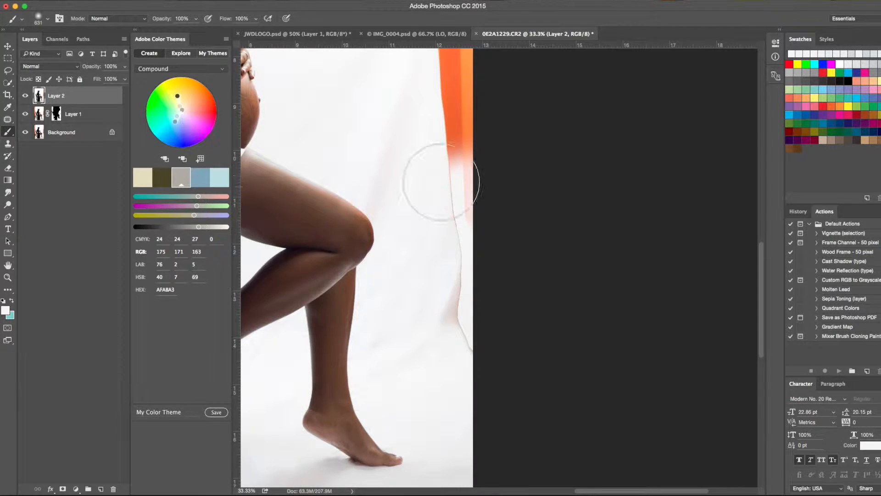
mouse_move(530, 141)
left_mouse_down()
mouse_move(449, 157)
mouse_move(481, 108)
mouse_move(444, 142)
left_mouse_up()
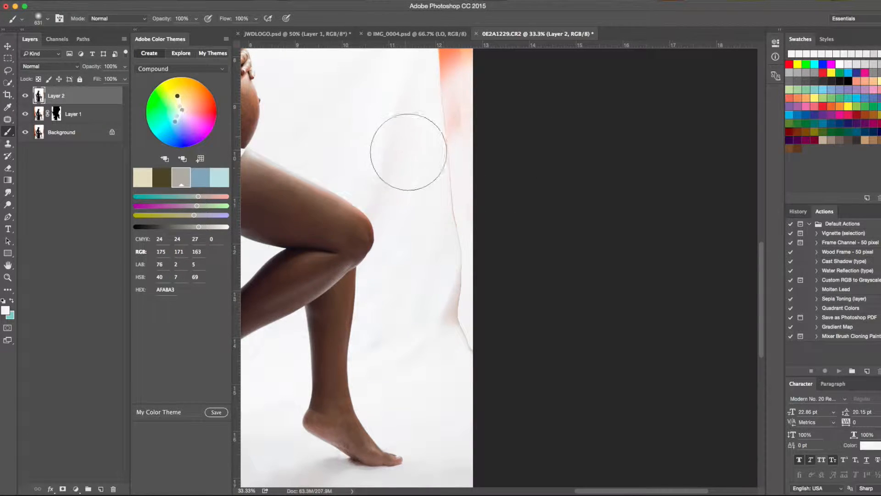
scroll(406, 193, "up", 5)
mouse_move(413, 216)
left_mouse_down()
mouse_move(444, 224)
mouse_move(481, 148)
mouse_move(424, 193)
left_mouse_up()
Paint the rest of the right orange strip white up to the photo's top edge, and clear the selection.
scroll(403, 202, "up", 5)
left_click_drag(459, 138, 453, 262)
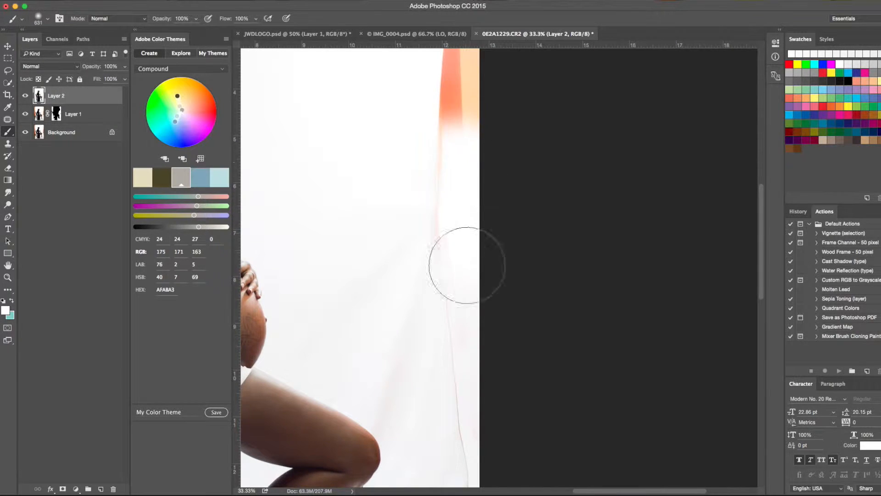
scroll(418, 194, "up", 8)
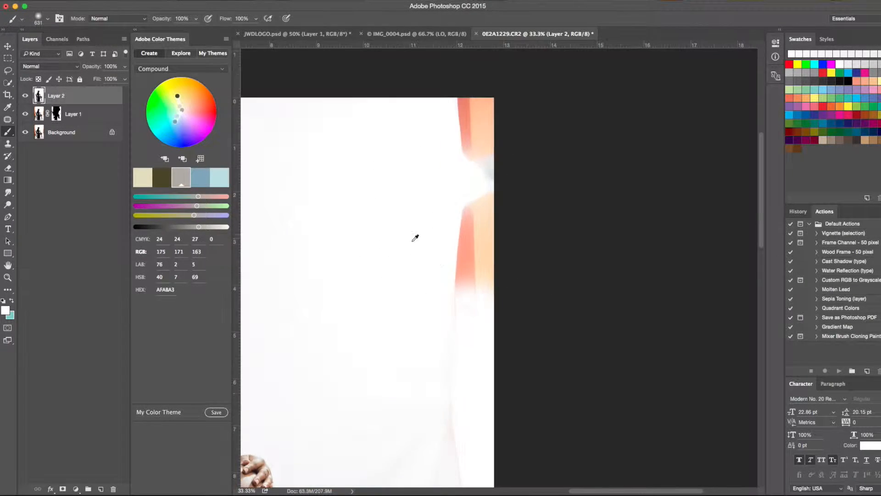
mouse_move(484, 258)
left_mouse_down()
mouse_move(481, 216)
mouse_move(462, 189)
left_mouse_up()
left_click_drag(402, 203, 390, 310)
mouse_move(452, 243)
left_mouse_down()
mouse_move(459, 206)
mouse_move(482, 174)
left_mouse_up()
key("super+h")
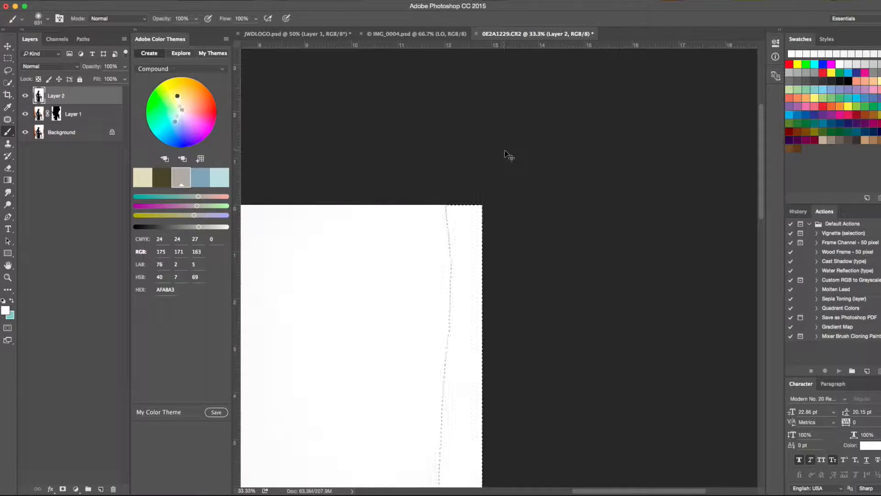
key("super+d")
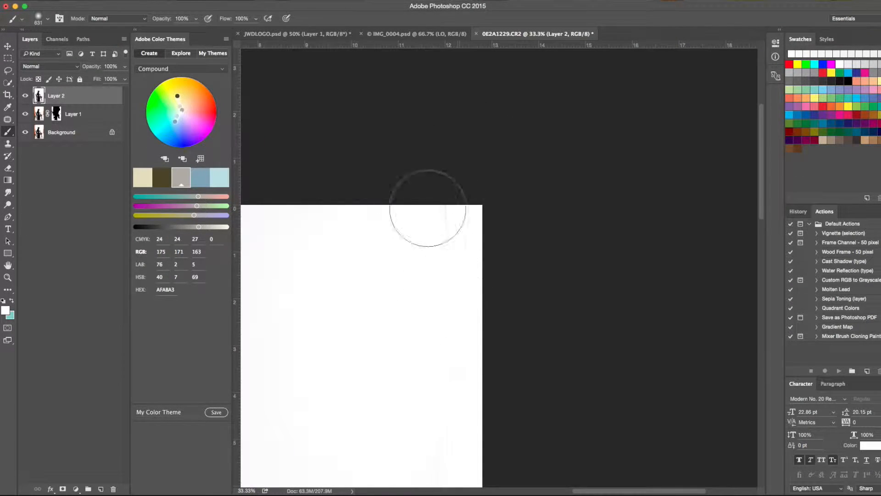
Paint over the faint seam in the photo's upper right corner with white sampled beside it.
left_click(422, 232, "alt")
mouse_move(451, 231)
left_mouse_down()
mouse_move(453, 240)
mouse_move(473, 239)
left_mouse_up()
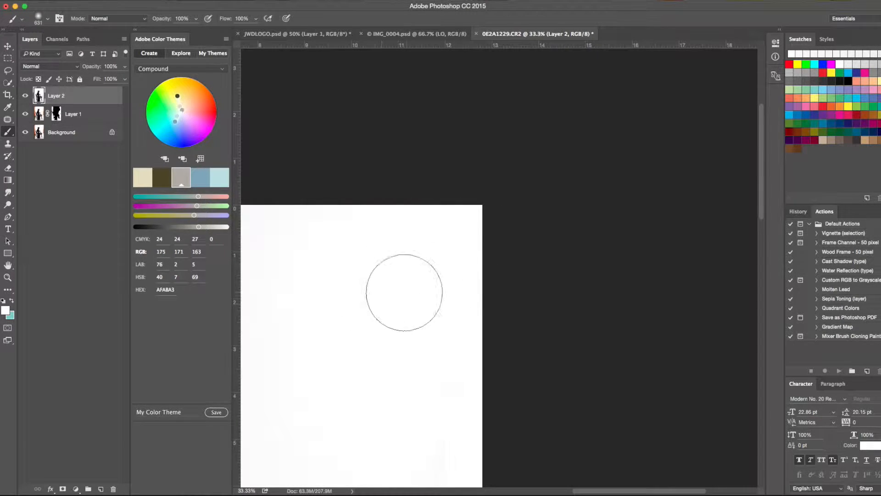
left_click_drag(408, 292, 449, 193)
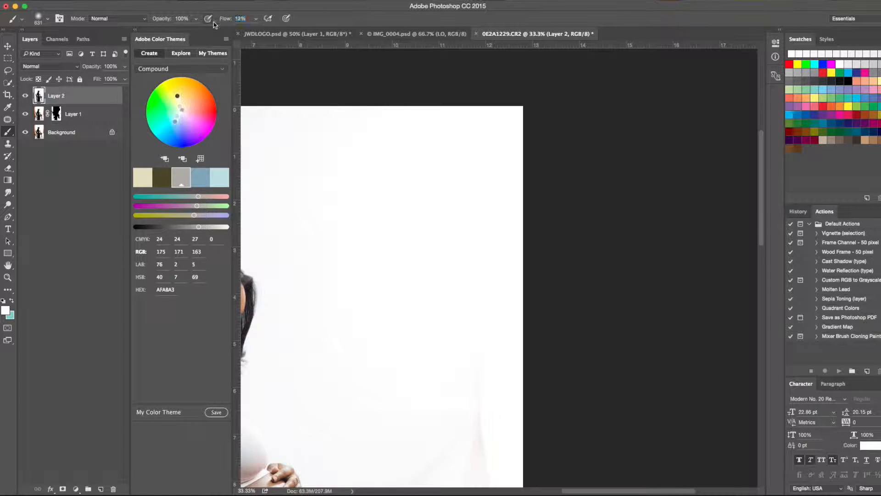
Set the brush flow to 12% with pressure-controlled opacity and blend the pinkish seam on the backdrop above the woman's knee.
left_click(488, 418, "alt")
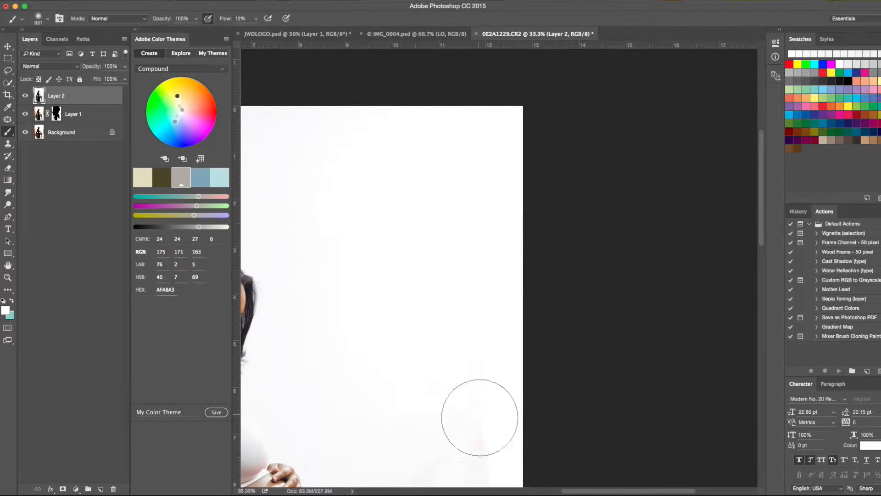
left_click_drag(443, 378, 374, 362)
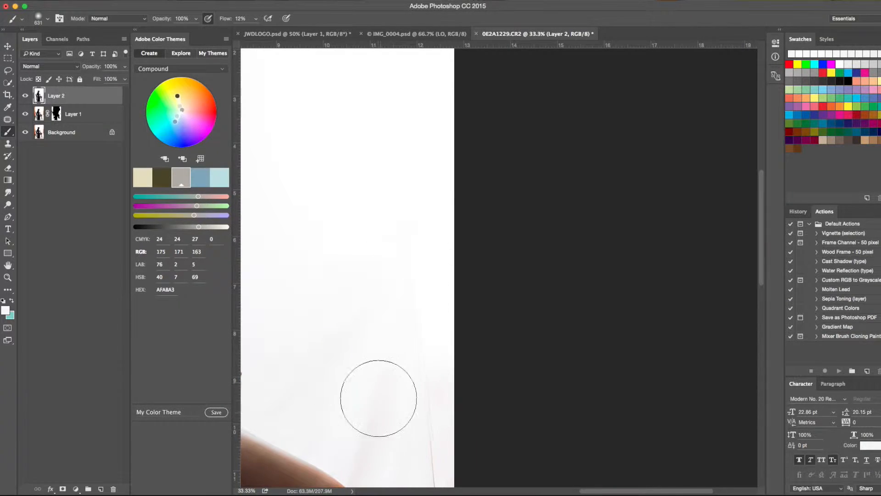
left_click_drag(419, 331, 423, 322)
Blend away the rest of the right seam beside the knee and lower leg, reducing the brush to 199 pixels.
scroll(383, 327, "down", 5)
scroll(383, 326, "right", 2)
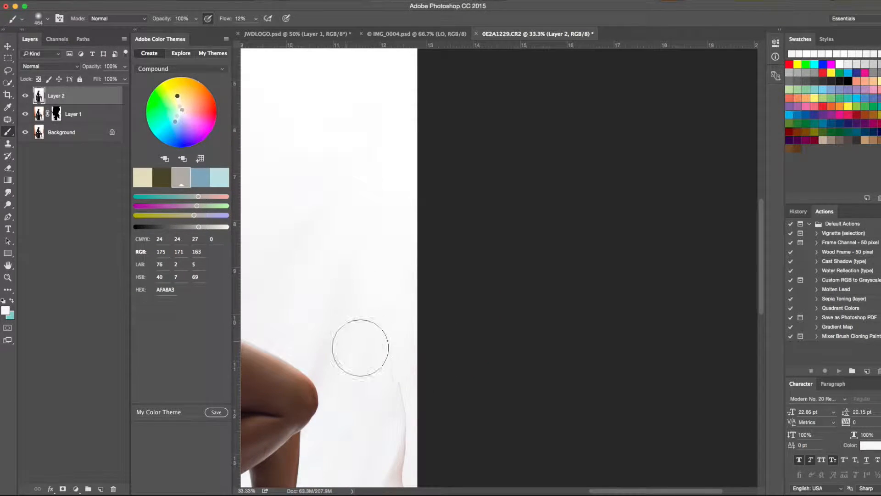
mouse_move(329, 354)
left_mouse_down()
mouse_move(334, 336)
mouse_move(366, 349)
left_mouse_up()
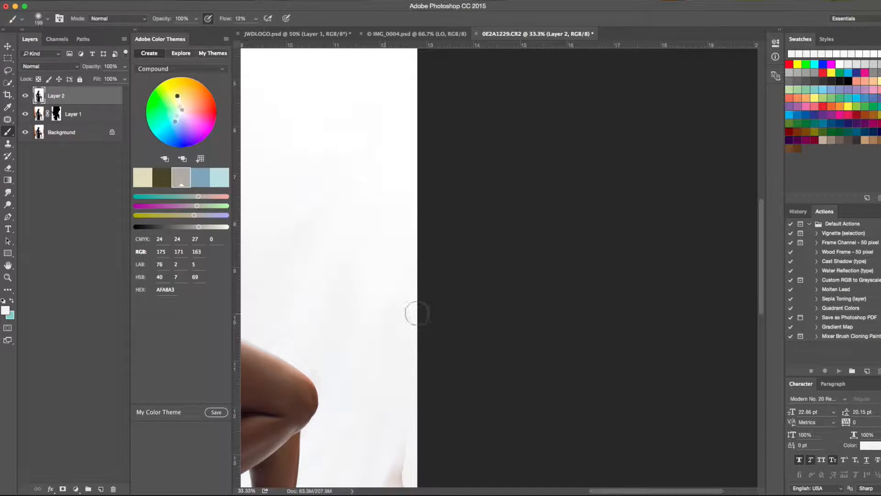
scroll(435, 313, "down", 5)
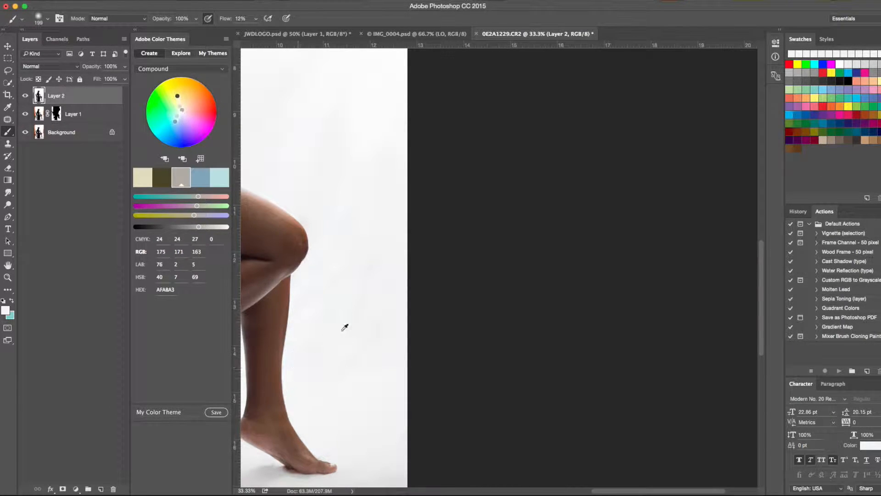
scroll(360, 314, "down", 5)
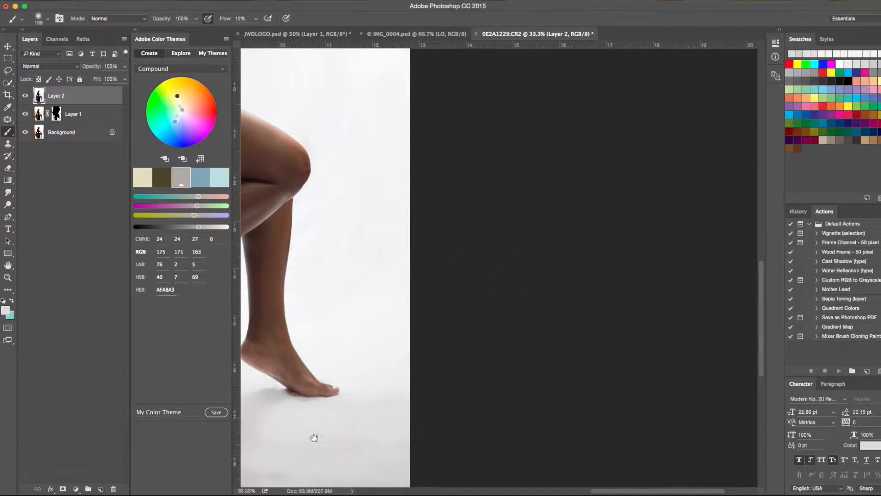
Even out the pinkish patches on the floor below the raised foot with light grays sampled from the floor.
left_click_drag(309, 443, 462, 415)
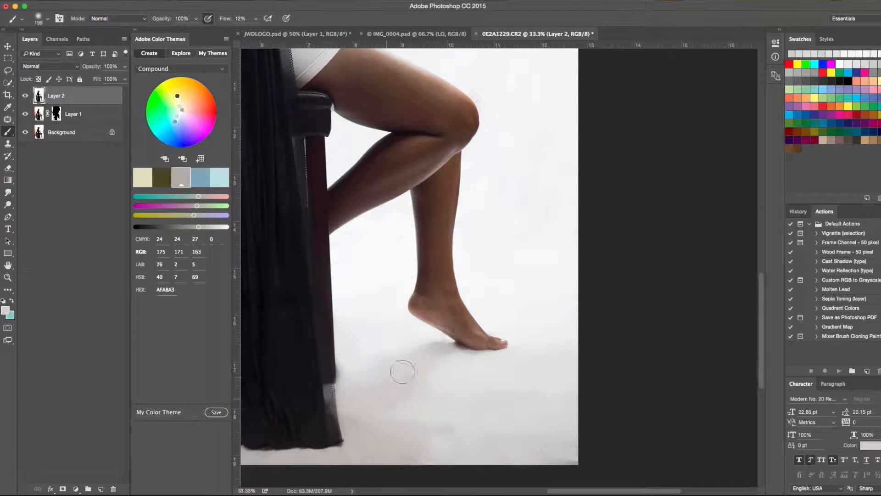
left_click(379, 418, "alt")
left_click(500, 418, "alt")
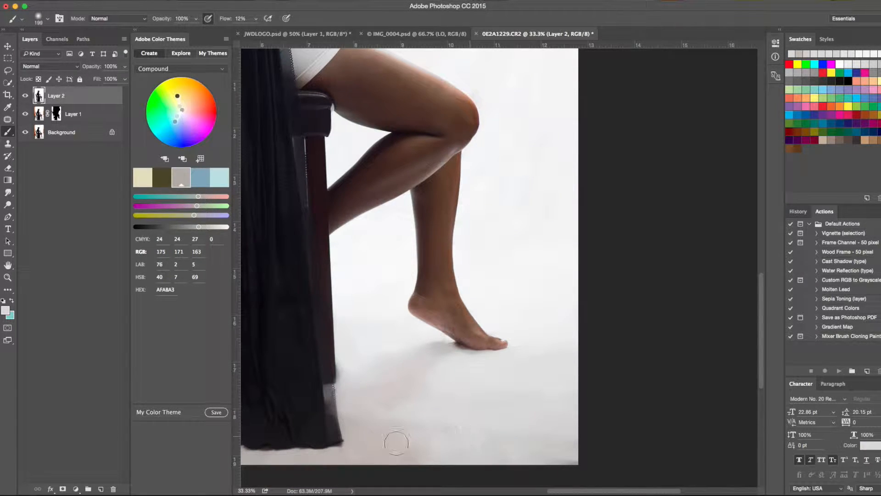
left_click_drag(429, 432, 485, 431)
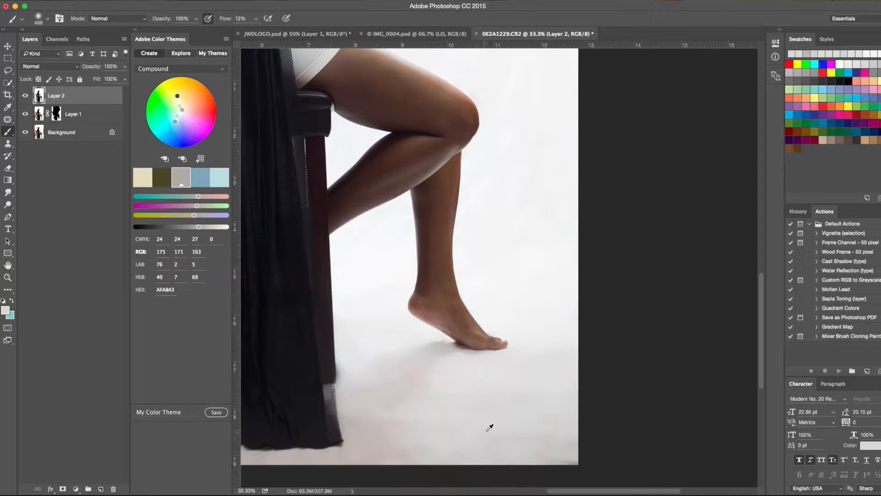
left_click(458, 427, "alt")
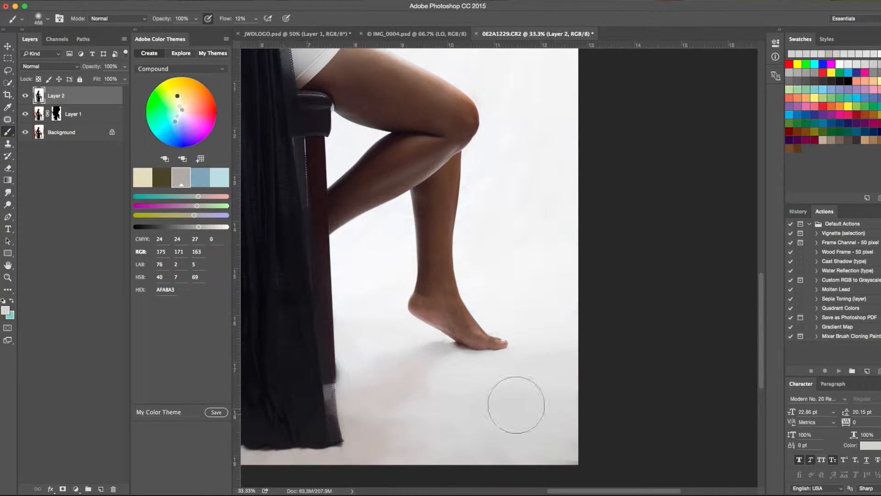
Blend the dark spot and curved backdrop edge in the photo's lower left corner into the floor.
scroll(321, 390, "left", 5)
scroll(322, 390, "down", 2)
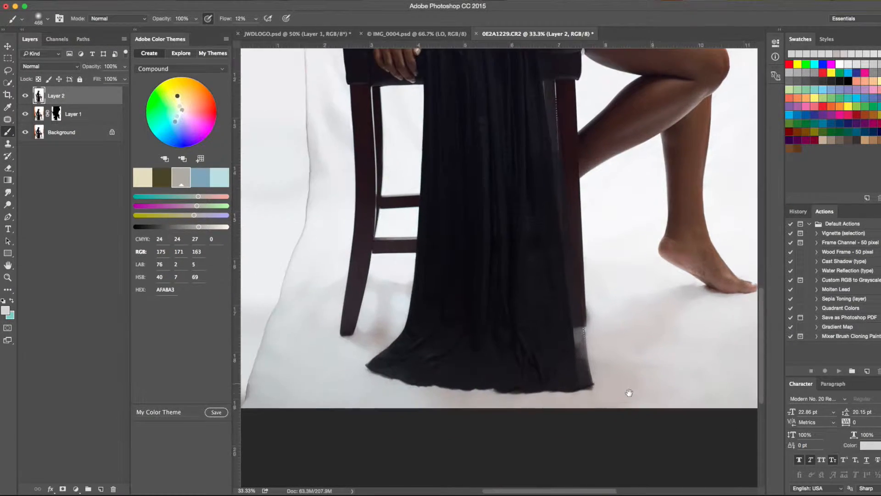
scroll(315, 379, "left", 3)
scroll(314, 380, "down", 1)
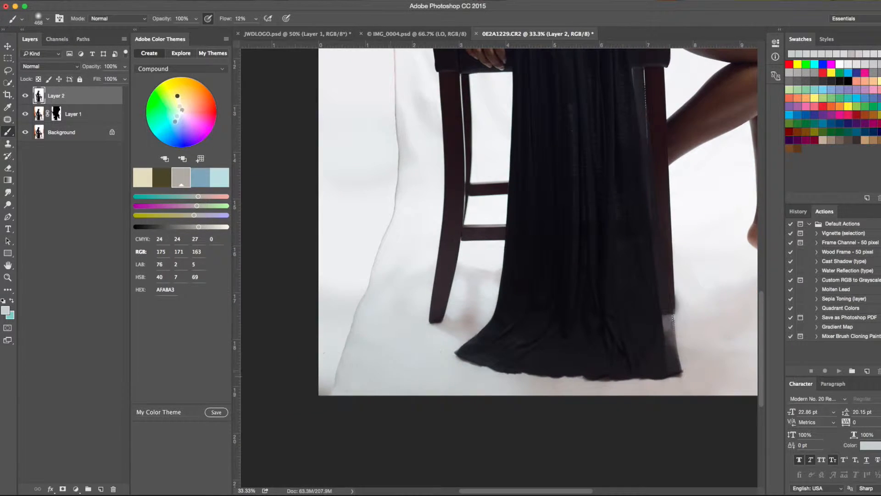
mouse_move(325, 356)
left_mouse_down()
mouse_move(324, 344)
mouse_move(364, 324)
mouse_move(369, 367)
left_mouse_up()
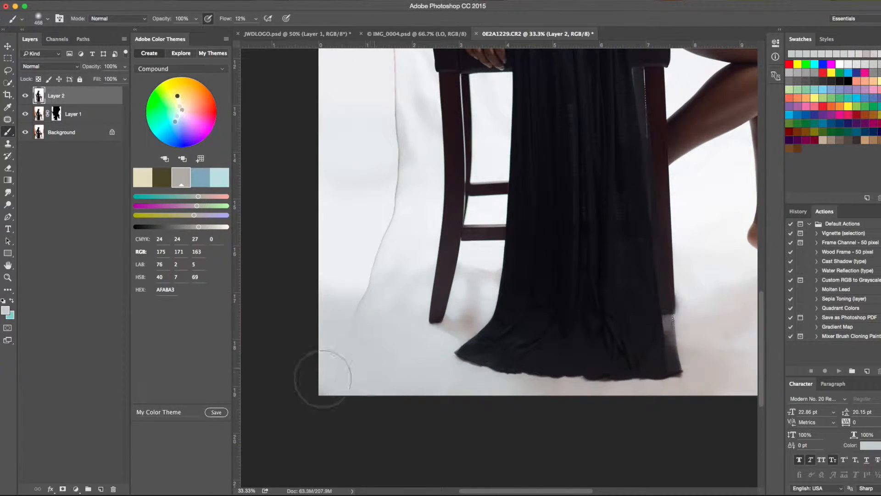
mouse_move(364, 319)
left_mouse_down()
mouse_move(346, 310)
mouse_move(391, 299)
mouse_move(322, 300)
mouse_move(385, 275)
mouse_move(349, 267)
left_mouse_up()
Paint out the middle of the curved backdrop edge left of the chair leg with repeatedly sampled nearby tones.
left_click(378, 322, "alt")
left_click(385, 260, "alt")
left_click(402, 257, "alt")
left_click_drag(402, 242, 371, 245)
left_click(386, 244, "alt")
left_click_drag(393, 194, 392, 210)
left_click(403, 246, "alt")
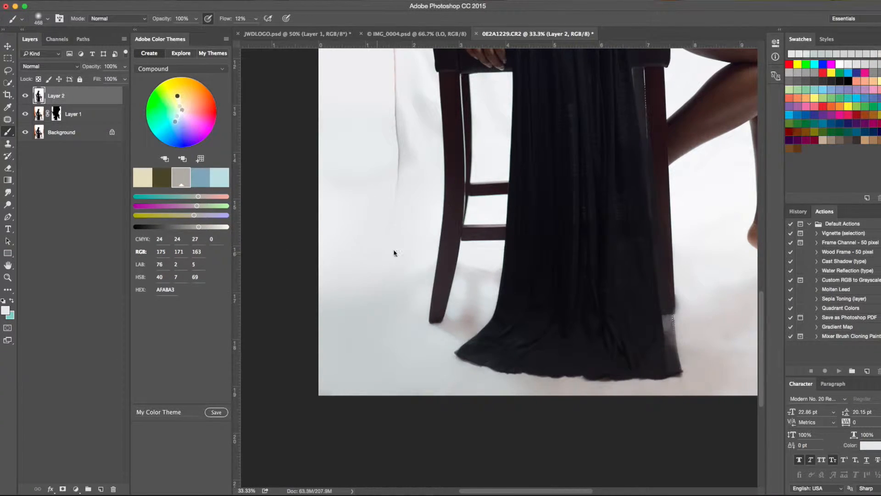
Blend away the upper part of the dark curved backdrop edge left of the front chair leg with a 282-pixel brush.
mouse_move(372, 252)
left_mouse_down()
mouse_move(402, 175)
mouse_move(390, 151)
mouse_move(393, 102)
left_mouse_up()
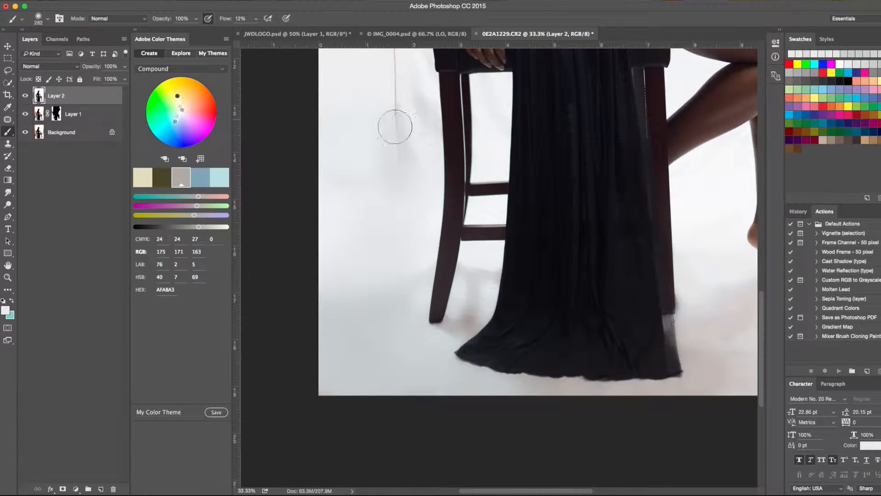
left_click(385, 219, "alt")
left_click_drag(398, 244, 393, 192)
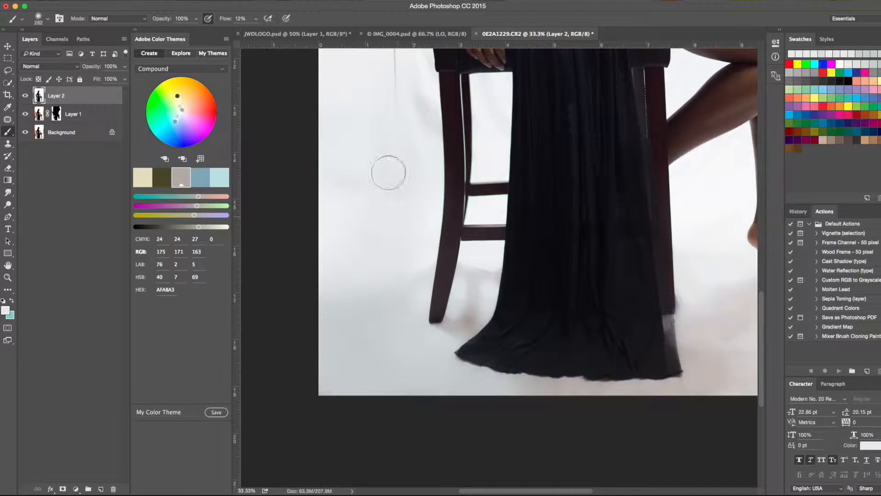
Paint out the thin pink seam beside the chair seat with nearby sampled whites, reducing the brush to 141 pixels.
scroll(358, 232, "up", 5)
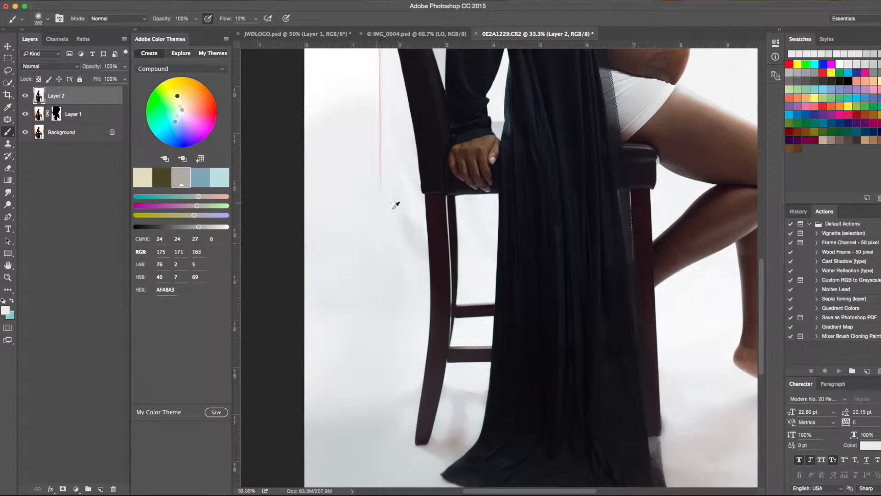
left_click_drag(373, 169, 387, 199)
left_click(373, 137, "alt")
left_click_drag(380, 114, 370, 92)
mouse_move(369, 132)
left_mouse_down()
mouse_move(392, 112)
mouse_move(388, 175)
mouse_move(388, 107)
left_mouse_up()
left_click(391, 111, "alt")
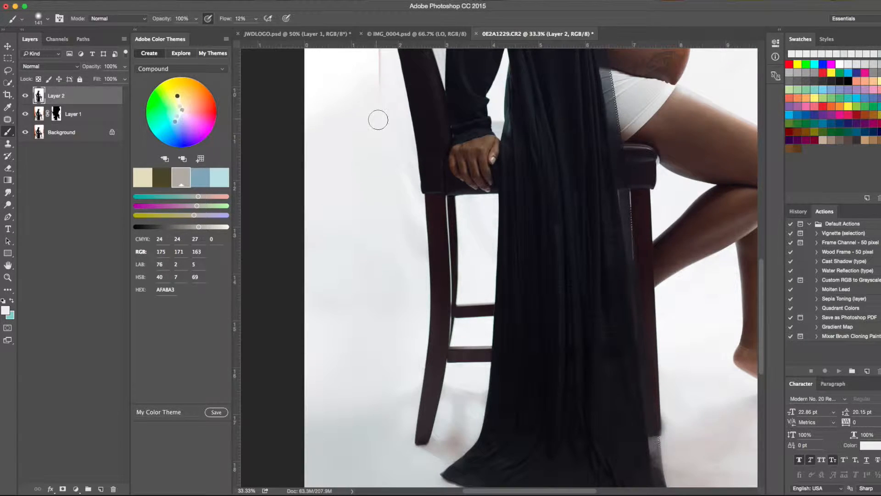
Cover the remaining seam beside the chair back and even out the grayish backdrop left of it with sampled tones.
left_click_drag(371, 150, 375, 232)
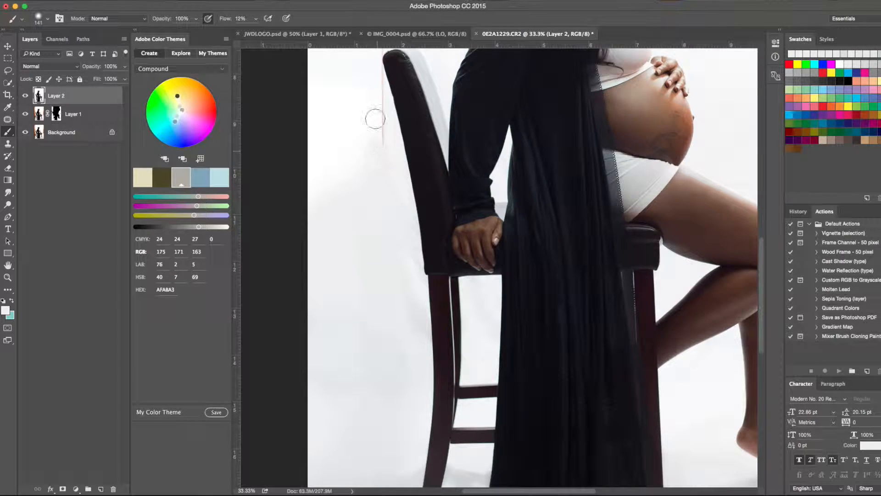
mouse_move(349, 140)
left_mouse_down()
mouse_move(376, 137)
mouse_move(356, 130)
mouse_move(358, 104)
left_mouse_up()
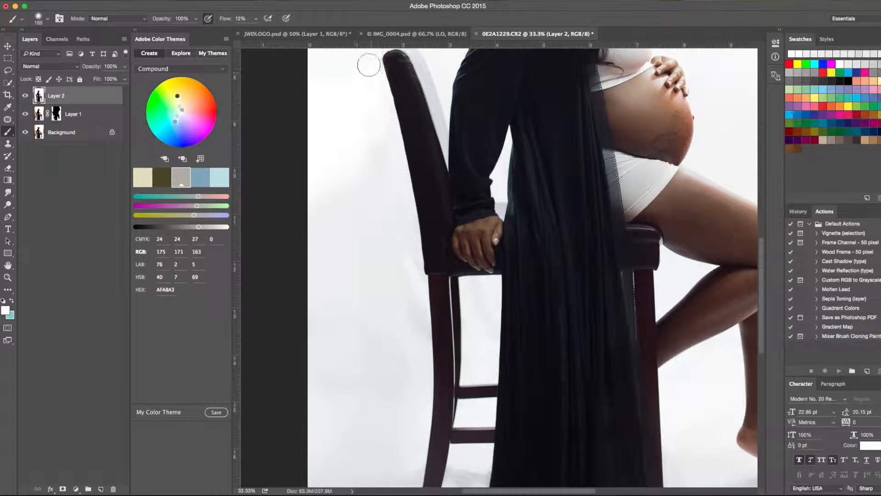
scroll(385, 225, "up", 4)
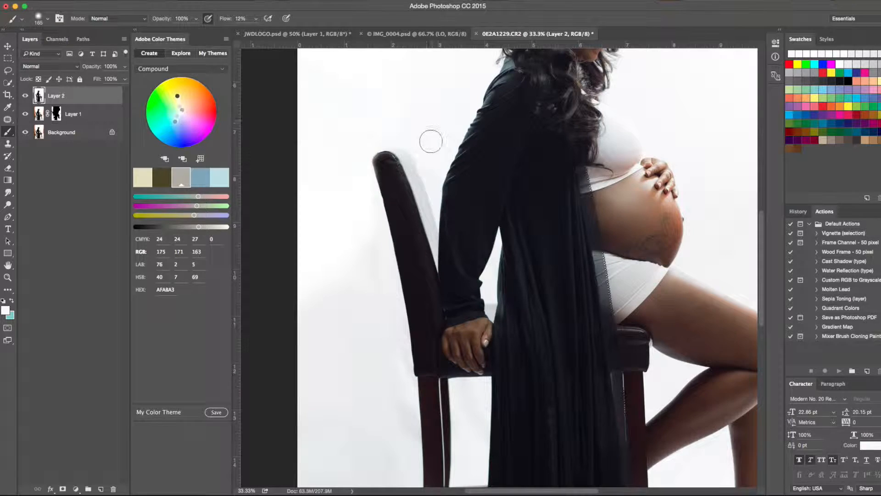
left_click_drag(344, 240, 326, 97)
mouse_move(335, 223)
left_mouse_down()
mouse_move(346, 224)
mouse_move(354, 199)
mouse_move(367, 224)
mouse_move(353, 196)
left_mouse_up()
left_click(335, 239, "alt")
left_click(322, 281, "alt")
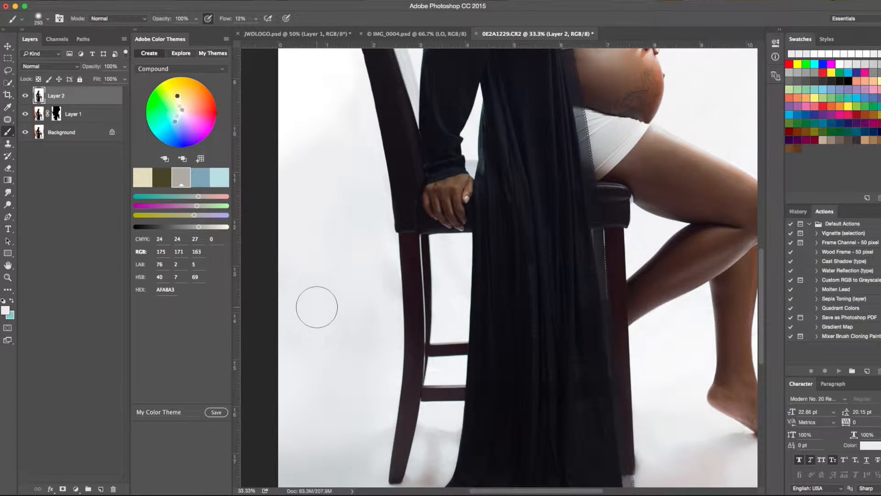
Soften the dark and pinkish floor patches between the chair leg and the dress, using a 134-pixel brush and repeatedly sampled tones.
left_click_drag(403, 308, 358, 174)
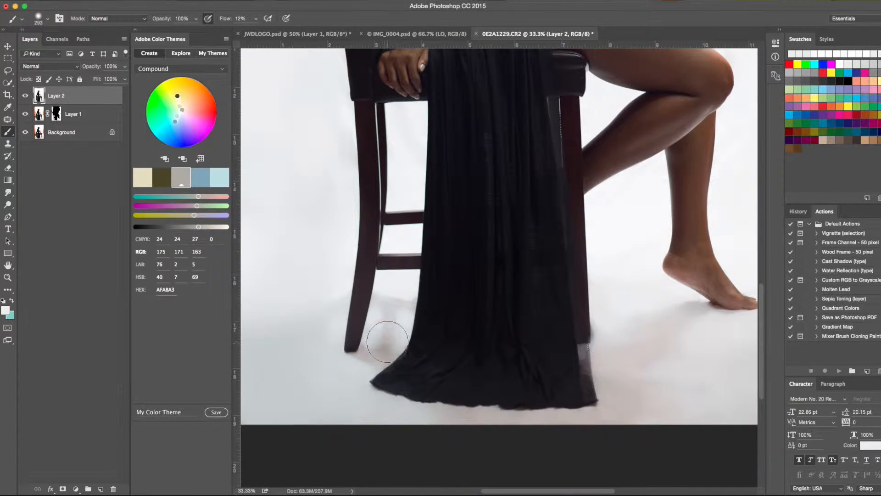
left_click(394, 334, "alt")
left_click(388, 322, "alt")
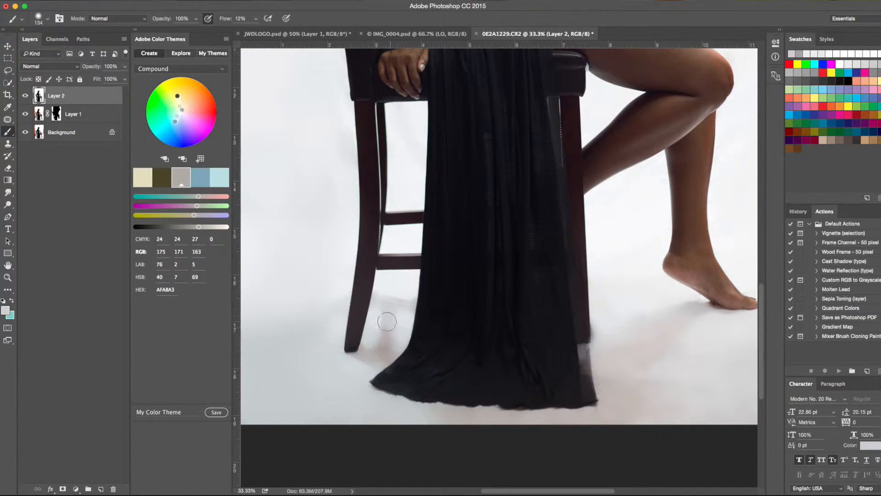
left_click(382, 350, "alt")
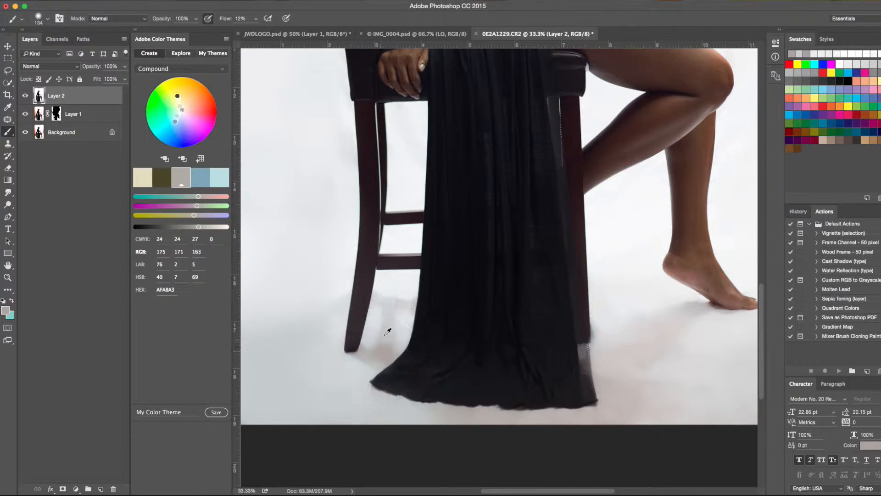
left_click(398, 302, "alt")
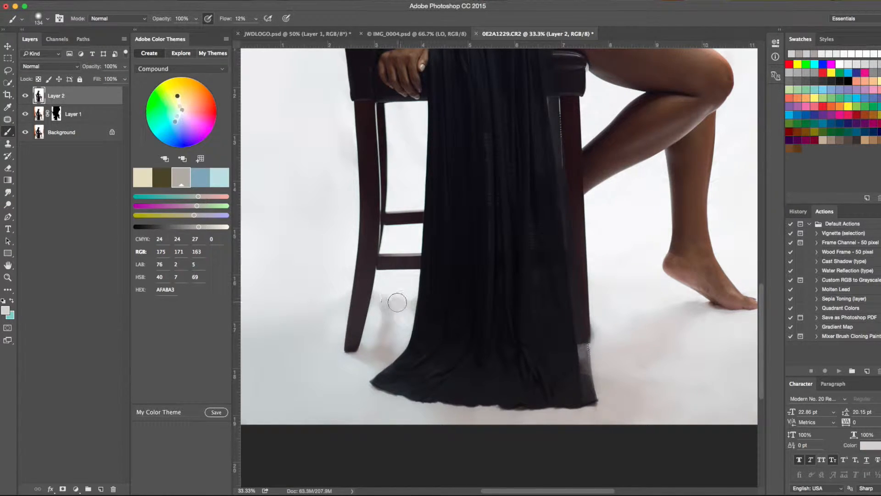
left_click(392, 331, "alt")
left_click(391, 329, "alt")
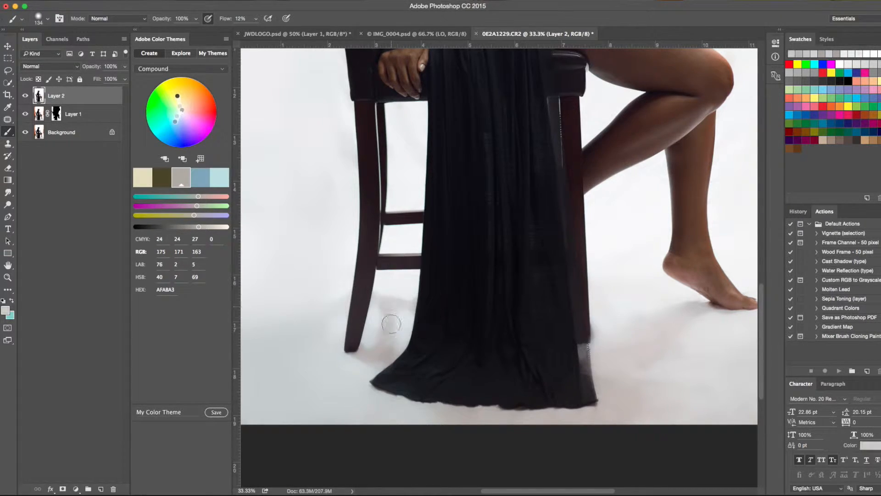
left_click(375, 332, "alt")
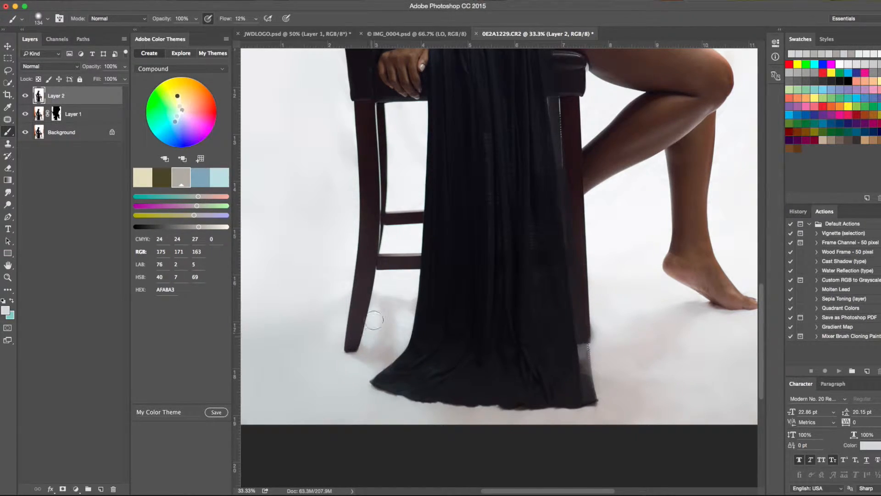
left_click(409, 313, "alt")
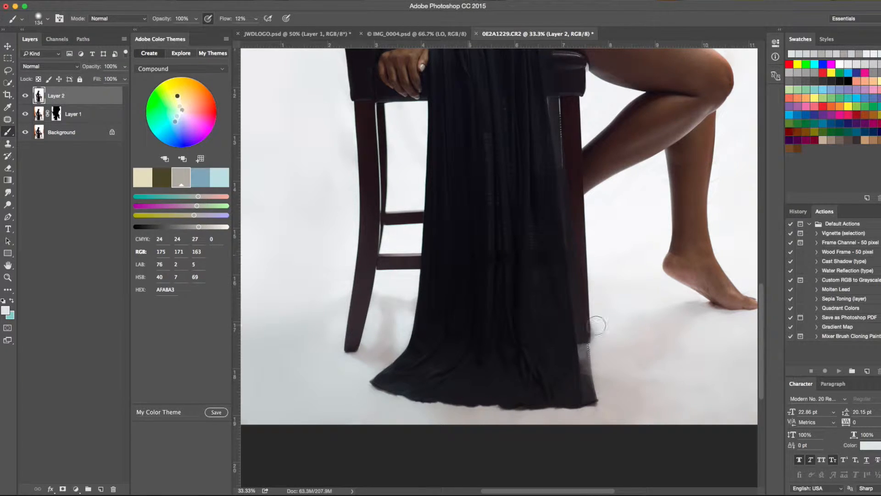
left_click(375, 358, "alt")
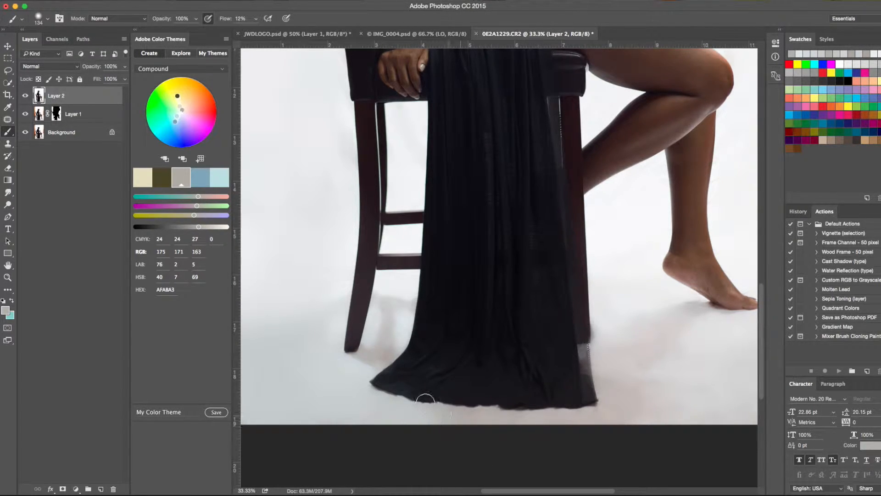
left_click(403, 289, "alt")
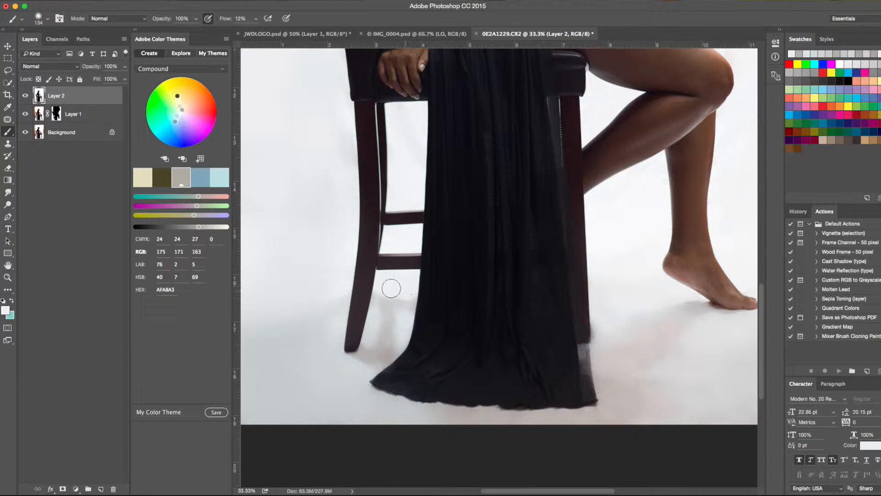
Blend the gray shadow band on the floor left of the chair leg with sampled light grays and an enlarged brush.
left_click(317, 315, "alt")
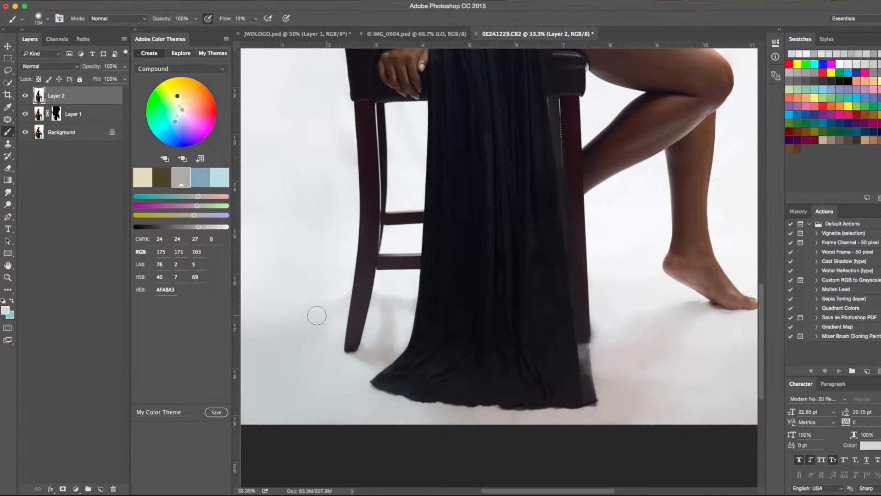
left_click(342, 288, "alt")
mouse_move(296, 342)
left_mouse_down()
mouse_move(310, 341)
mouse_move(298, 327)
left_mouse_up()
left_click(295, 352, "alt")
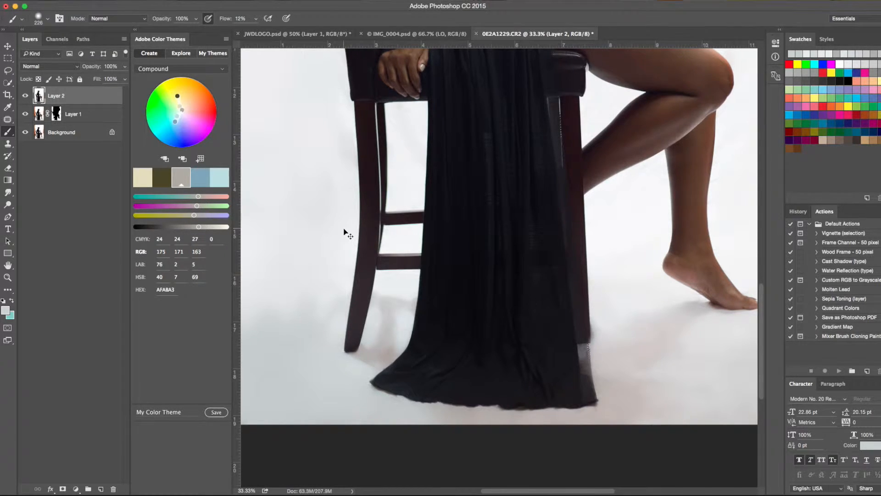
Smooth the floor and backdrop in the photo's lower left area with a much larger brush and sampled whites.
key("super+minus")
key("super+minus")
key("super+minus")
left_click_drag(404, 364, 425, 363)
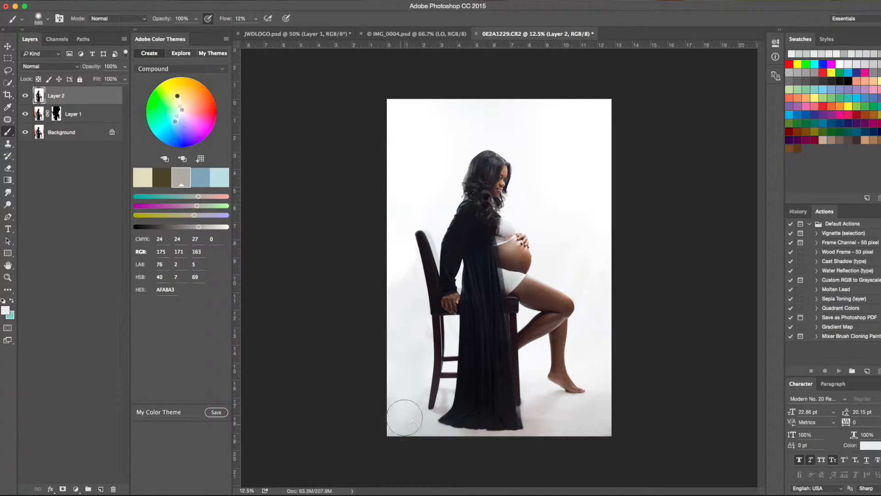
left_click(407, 367, "alt")
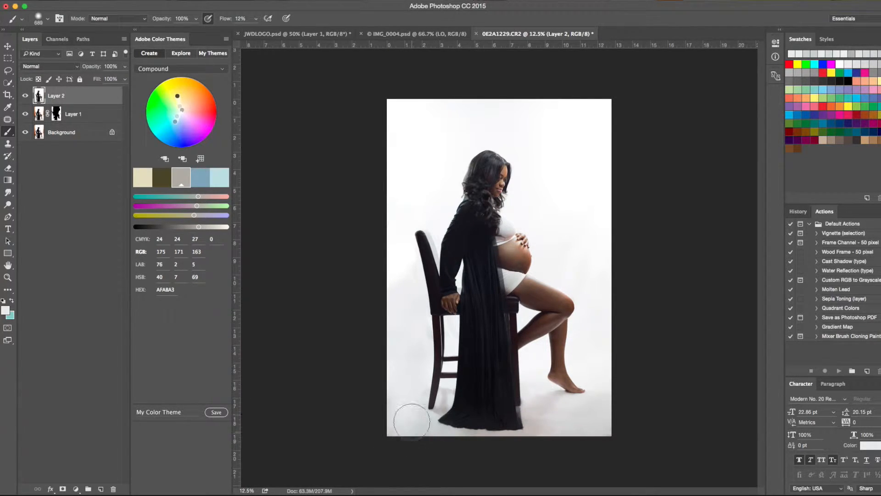
Even out the floor below and beside the foot in the photo's lower right area with sampled light grays.
left_click(605, 367, "alt")
mouse_move(605, 392)
left_mouse_down()
mouse_move(580, 431)
mouse_move(606, 396)
mouse_move(568, 434)
mouse_move(599, 410)
mouse_move(565, 419)
mouse_move(575, 420)
mouse_move(568, 440)
mouse_move(572, 409)
mouse_move(543, 398)
mouse_move(539, 412)
mouse_move(578, 409)
left_mouse_up()
left_click(541, 398, "alt")
left_click(555, 394, "alt")
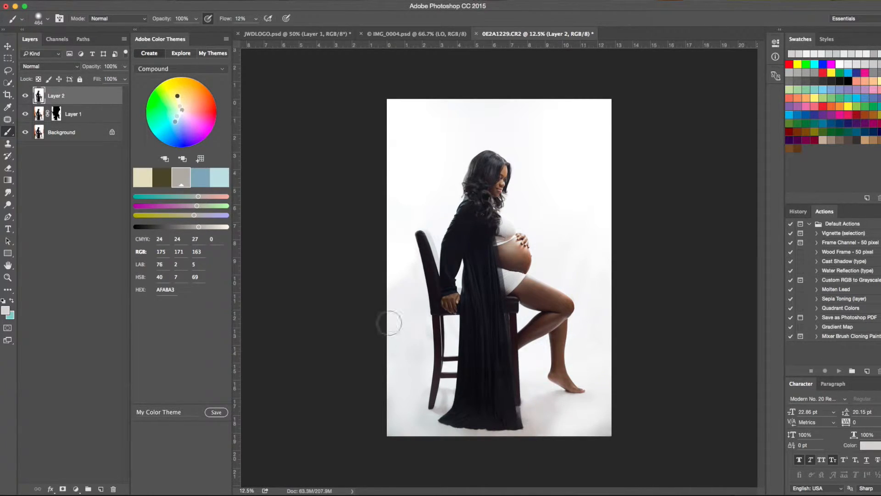
Add a Black & White adjustment layer above Layer 2 and invert its mask to black.
left_click(75, 488)
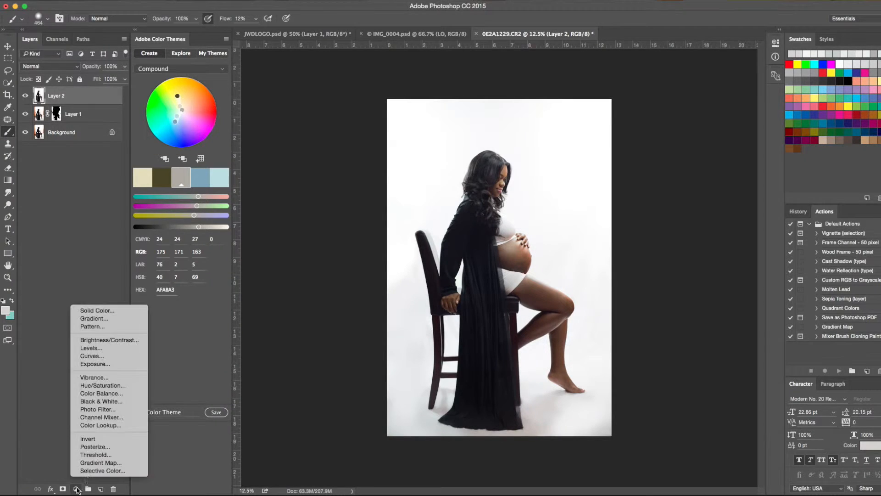
left_click(133, 403)
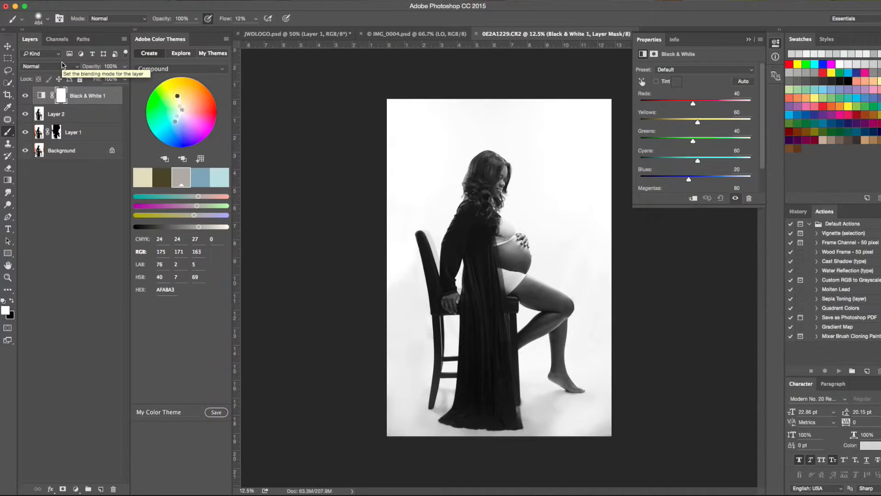
key("super+i")
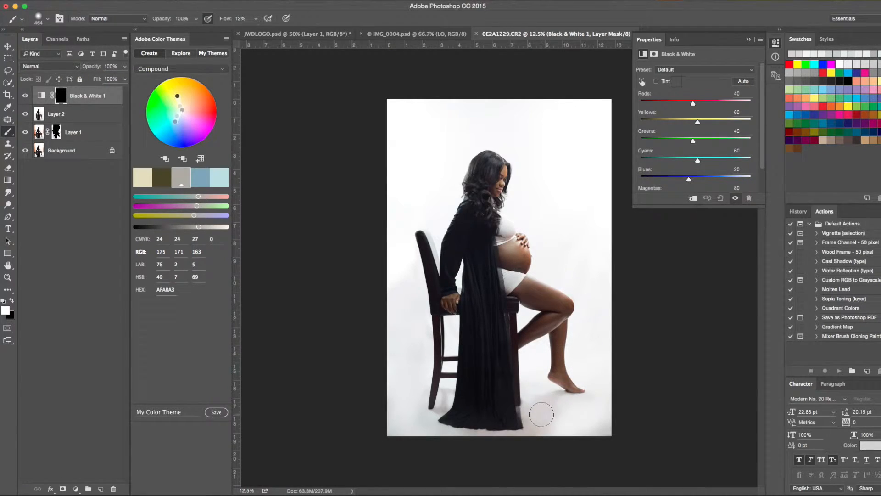
Paint white on the Black & White mask over the floor around the dress hem to remove the color tint there.
mouse_move(549, 402)
left_mouse_down()
mouse_move(538, 422)
mouse_move(551, 423)
mouse_move(528, 416)
mouse_move(546, 423)
mouse_move(534, 432)
mouse_move(544, 418)
mouse_move(557, 431)
left_mouse_up()
key("bracketleft")
key("bracketleft")
key("bracketleft")
mouse_move(440, 409)
left_mouse_down()
mouse_move(409, 431)
mouse_move(524, 439)
mouse_move(507, 438)
mouse_move(535, 434)
mouse_move(530, 421)
mouse_move(526, 432)
mouse_move(554, 453)
mouse_move(572, 425)
mouse_move(562, 420)
mouse_move(565, 409)
mouse_move(577, 413)
mouse_move(566, 398)
mouse_move(572, 409)
mouse_move(531, 416)
mouse_move(559, 421)
left_mouse_up()
On Layer 2, blend the backdrop and floor beside the rear chair leg with sampled tones and a 247-pixel brush.
left_click(39, 113)
left_click(407, 386, "alt")
left_click_drag(419, 380, 418, 421)
left_click(415, 361, "alt")
mouse_move(418, 361)
left_mouse_down()
mouse_move(422, 335)
mouse_move(422, 363)
left_mouse_up()
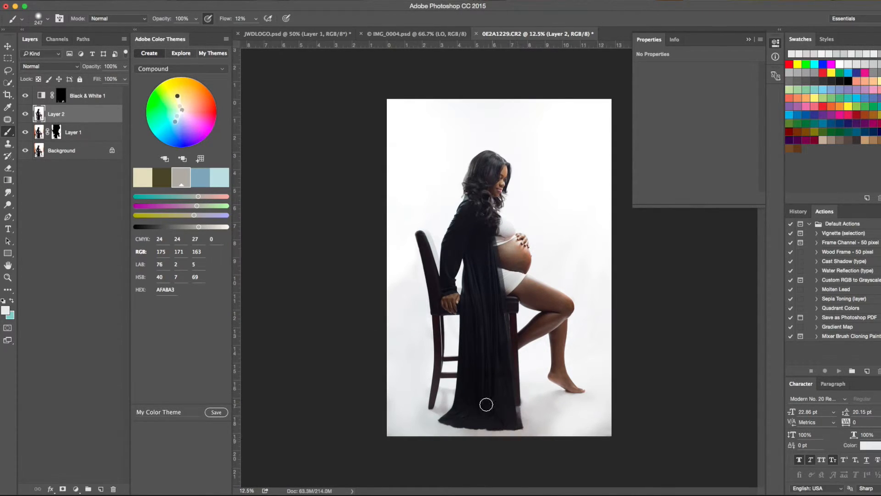
Duplicate the Background layer, move the copy to the top of the layer stack and rename it ORIGINAL.
left_click_drag(93, 150, 101, 489)
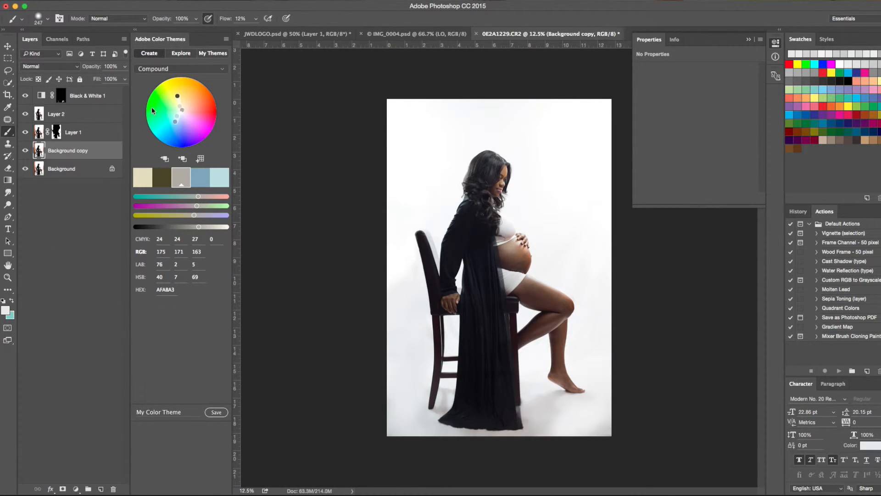
left_click_drag(103, 150, 59, 100)
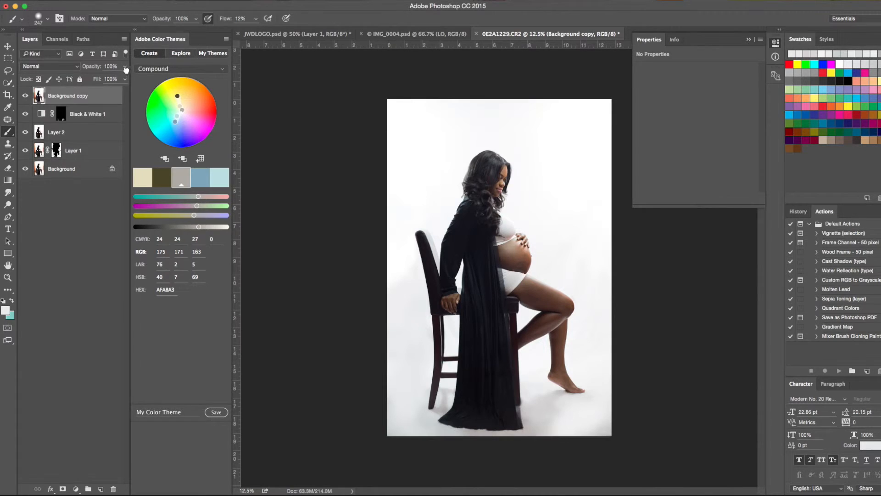
double_click(60, 96)
type("C")
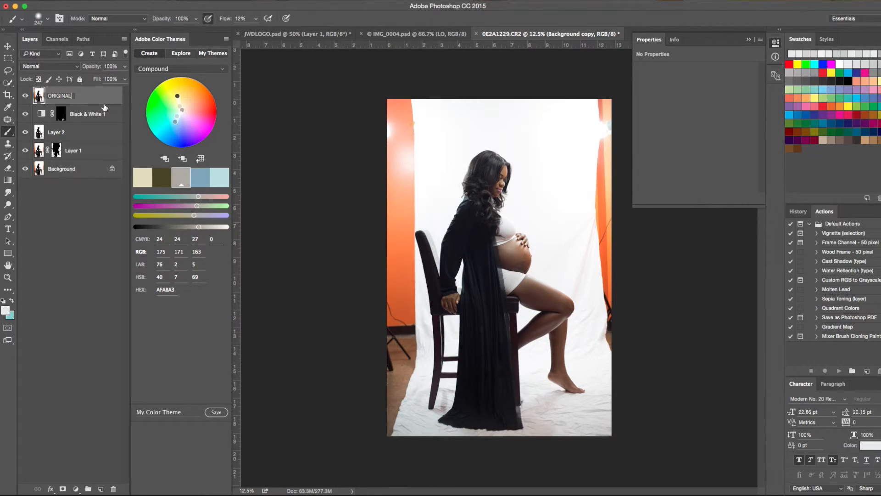
key("Return")
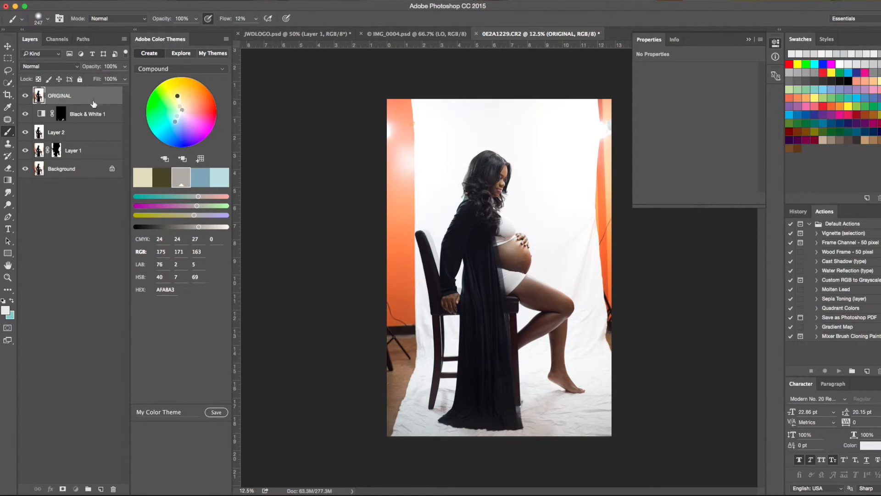
Toggle the ORIGINAL layer's visibility several times to compare the photo before and after, leaving the layer hidden.
left_click(25, 96)
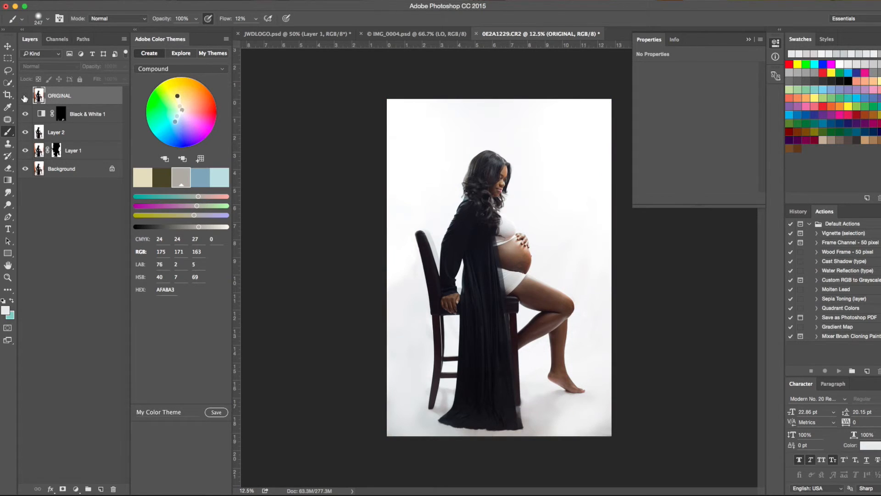
left_click(25, 95)
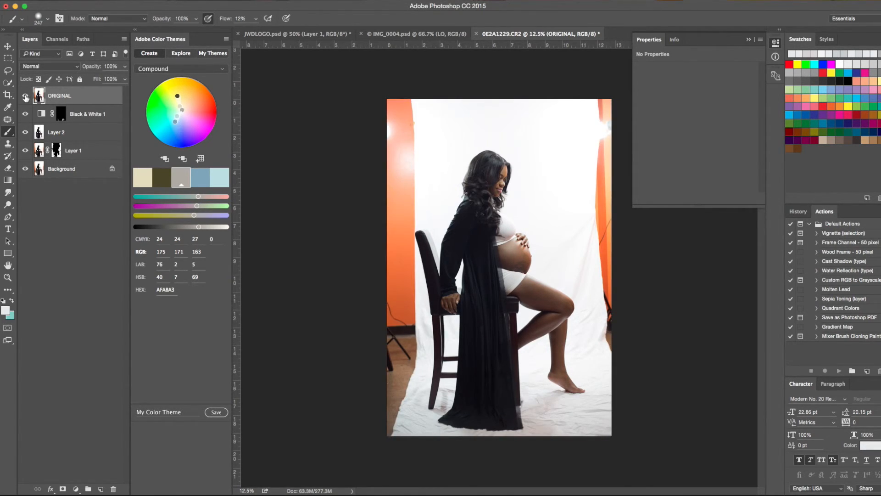
left_click(25, 96)
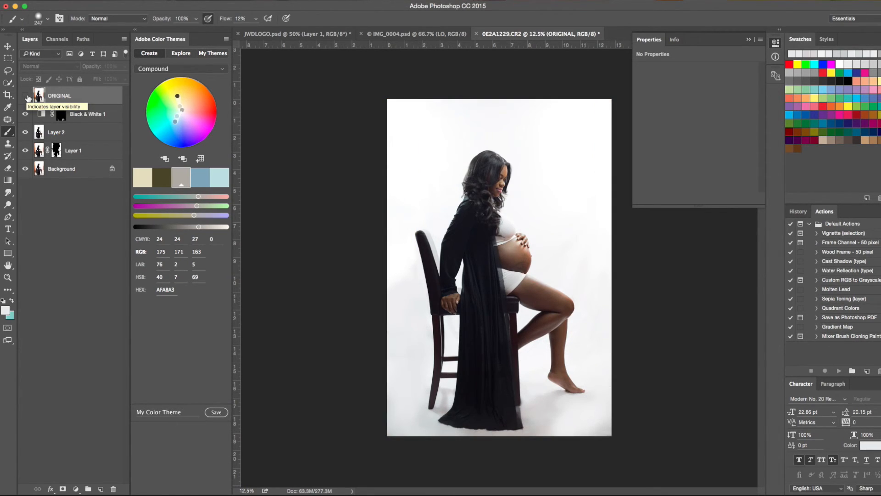
left_click(26, 97)
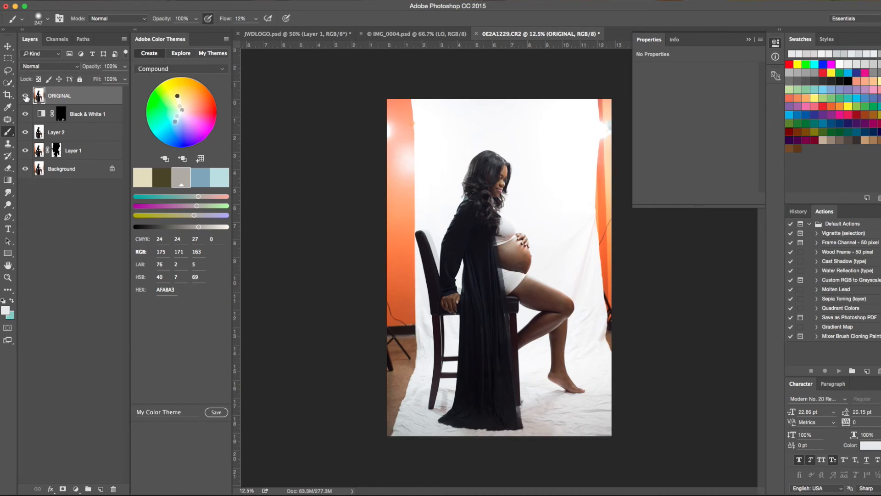
left_click(26, 97)
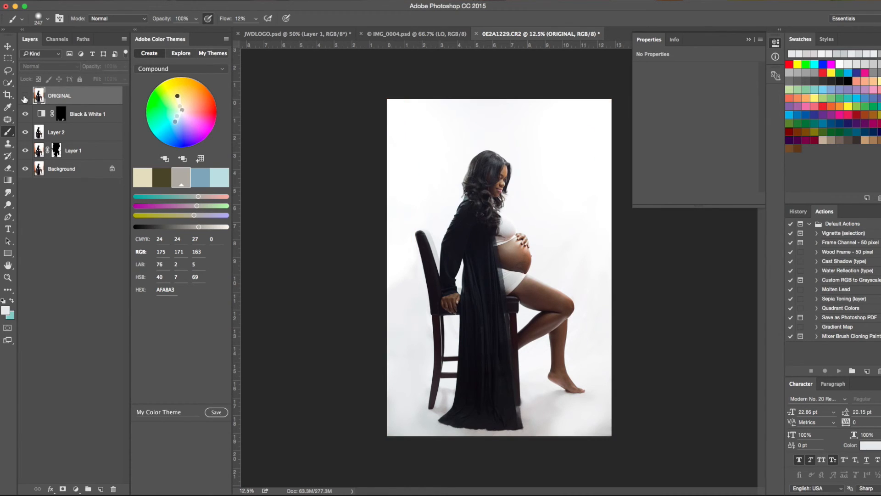